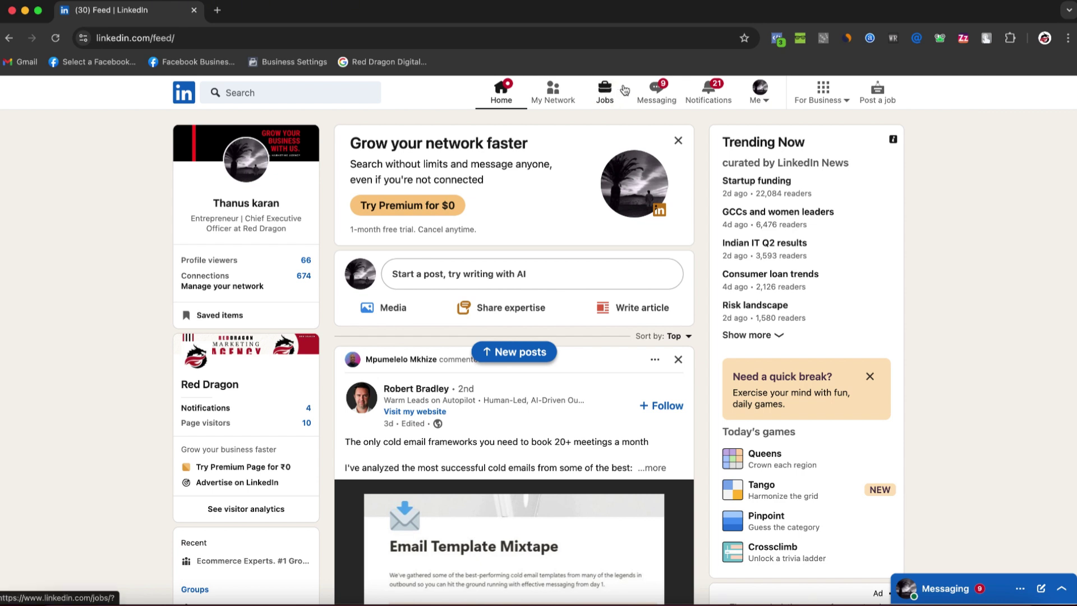
Step: Start a new job post with AI from the Jobs section and dismiss the Terms of Service update notice
click(607, 93)
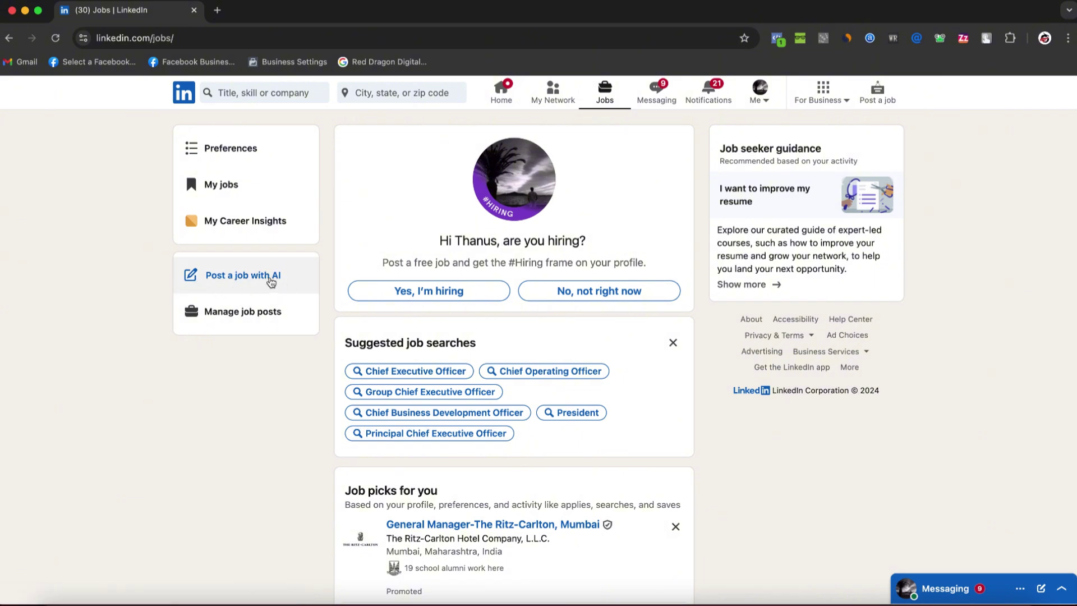
click(261, 277)
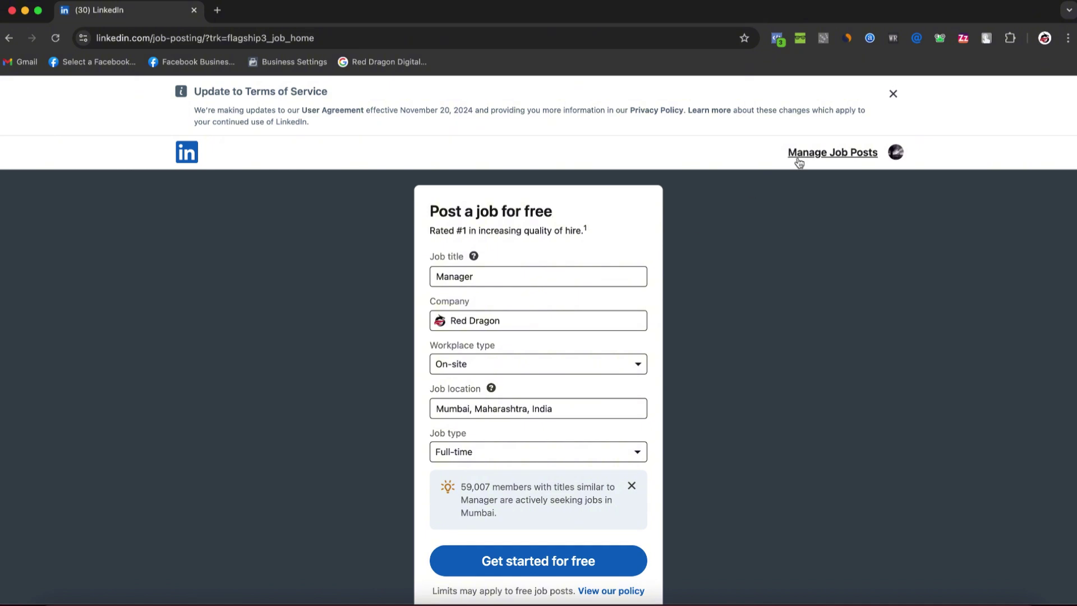
click(891, 96)
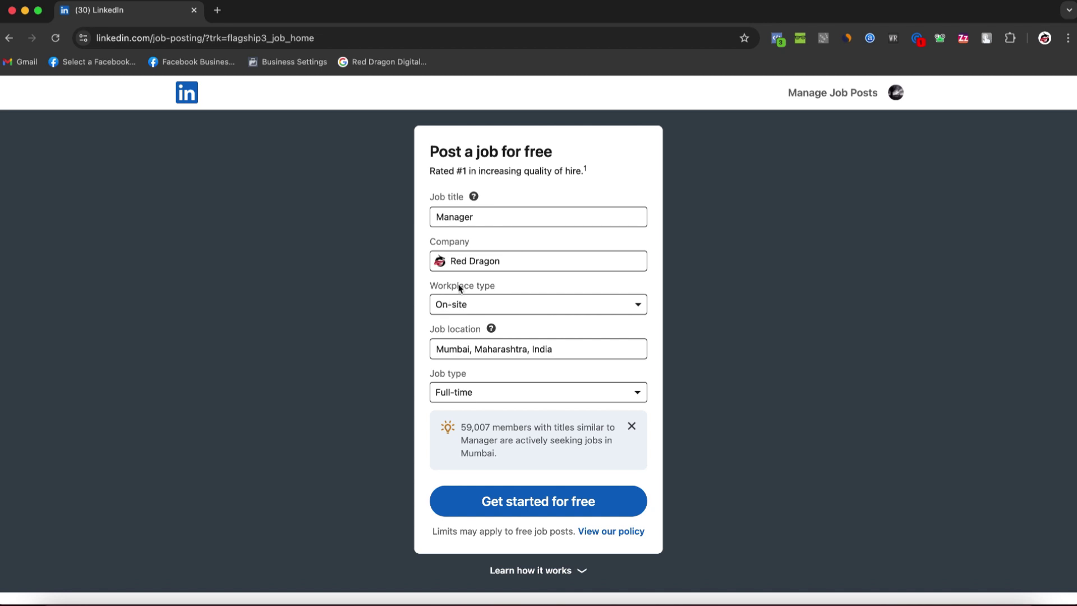
Step: Check the workplace type options and set the job location to New Delhi, Delhi, India
click(503, 304)
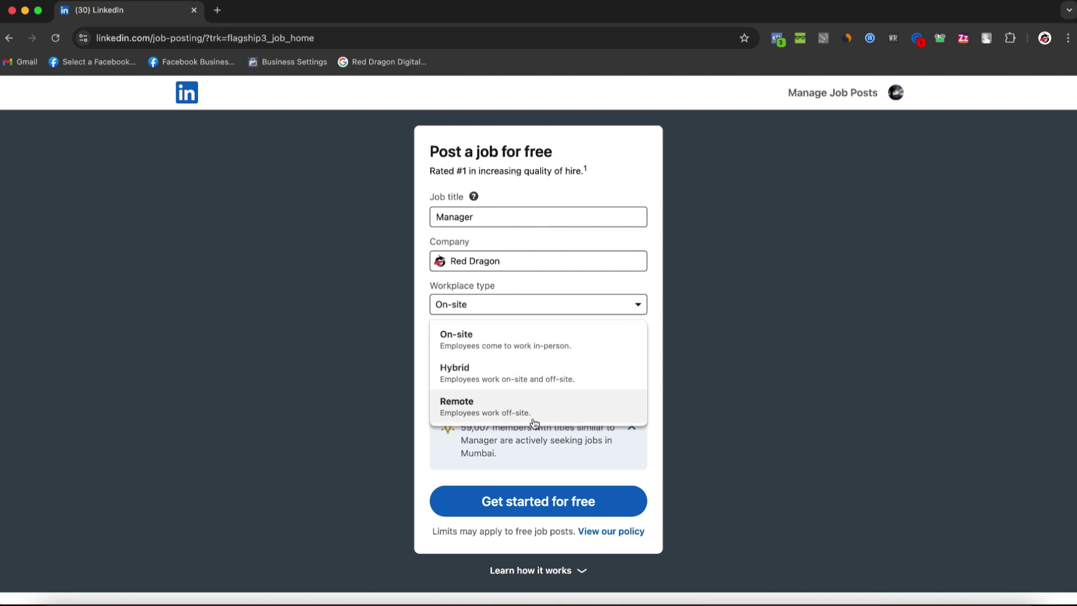
click(650, 320)
click(513, 352)
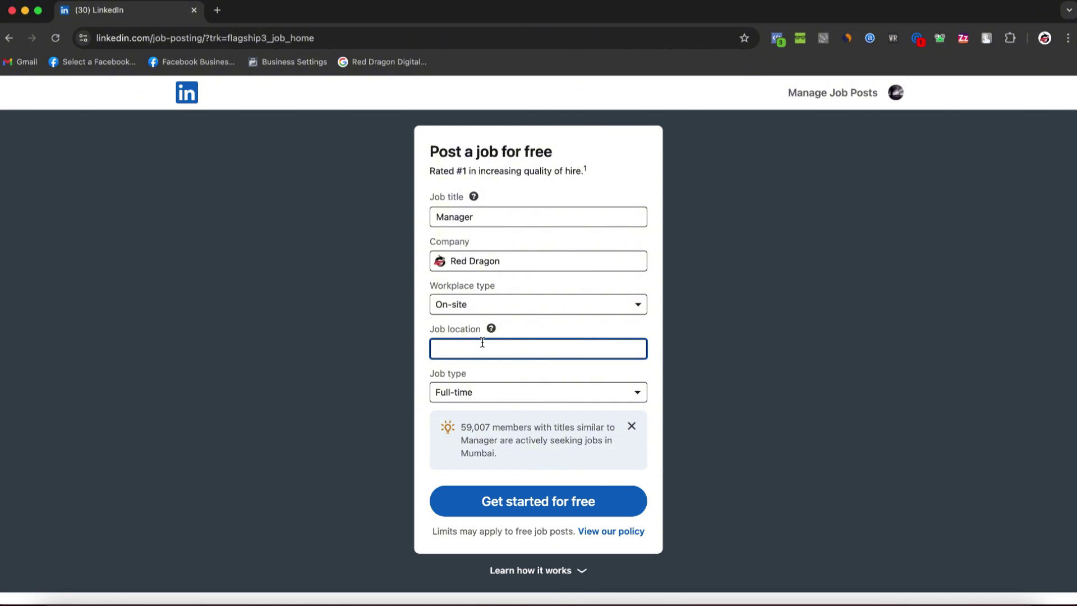
text(india)
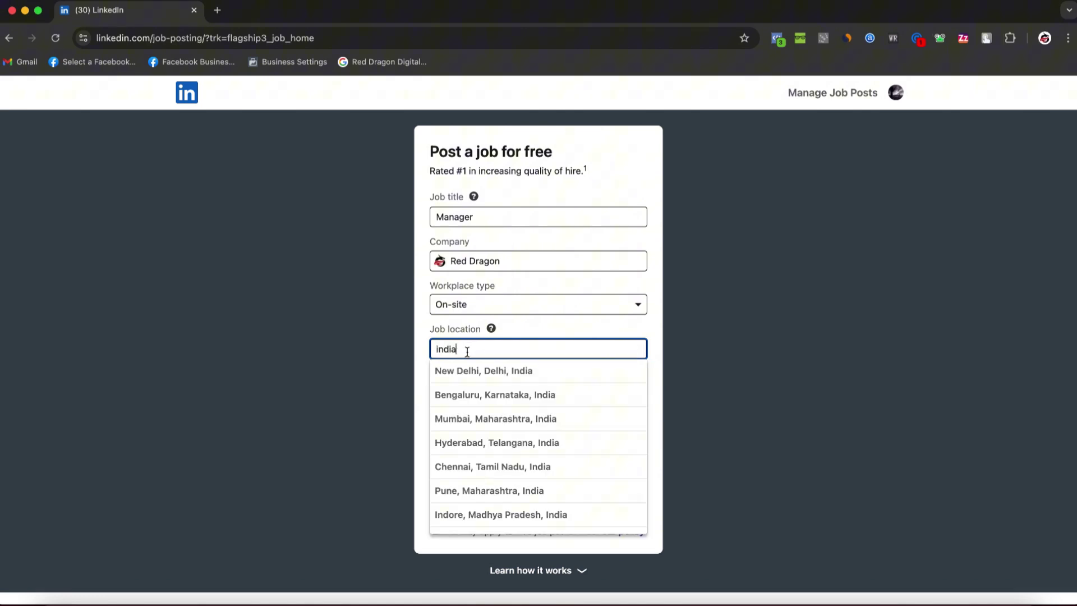
click(470, 369)
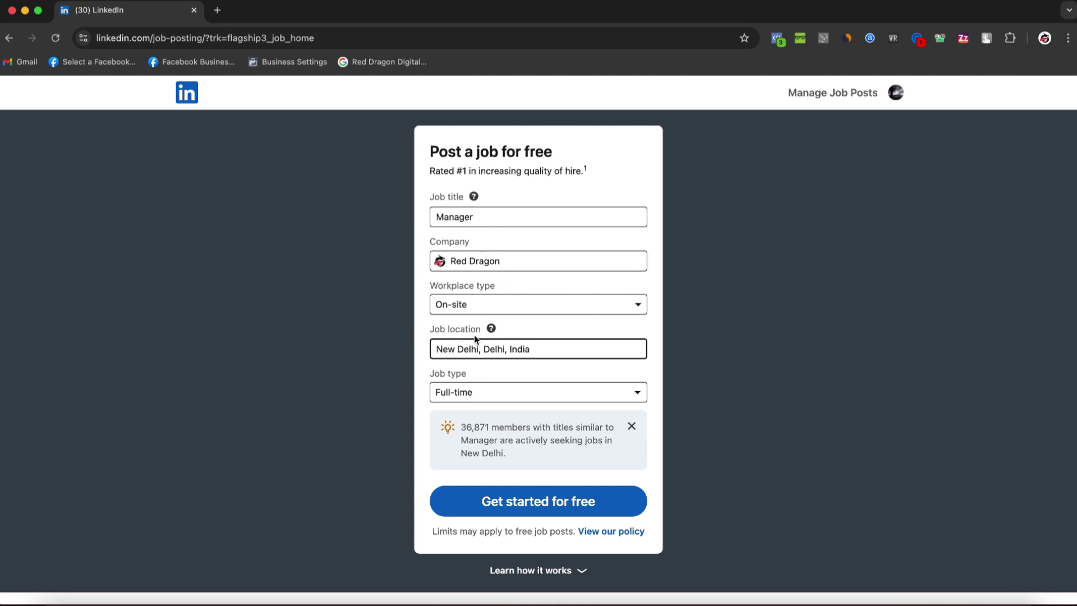
Step: Set the job type to Part-time and get started with the free Manager job post
click(498, 391)
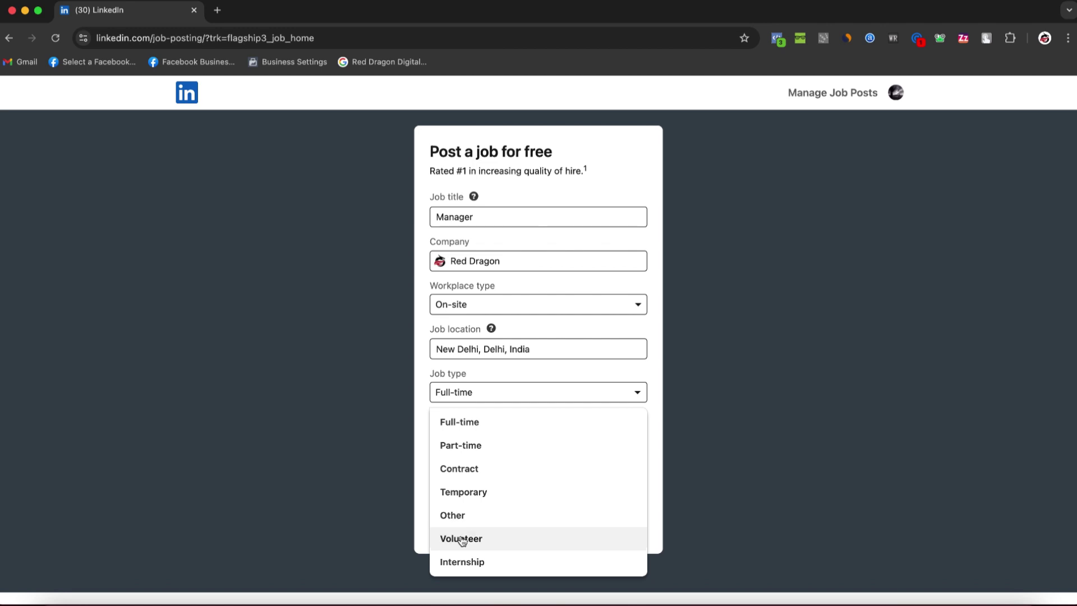
scroll(473, 560, down, 1)
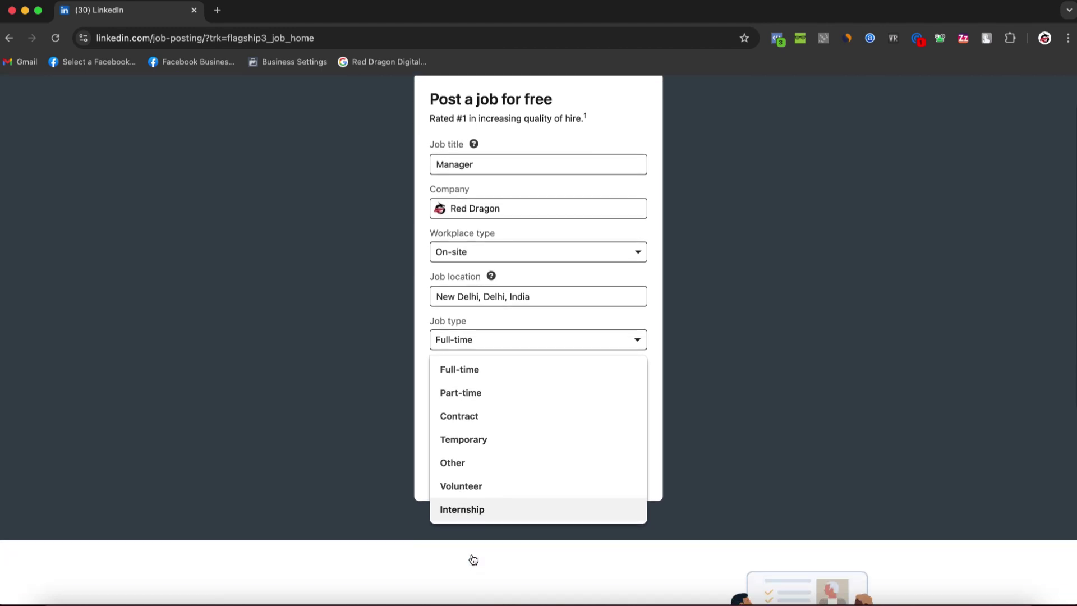
click(480, 387)
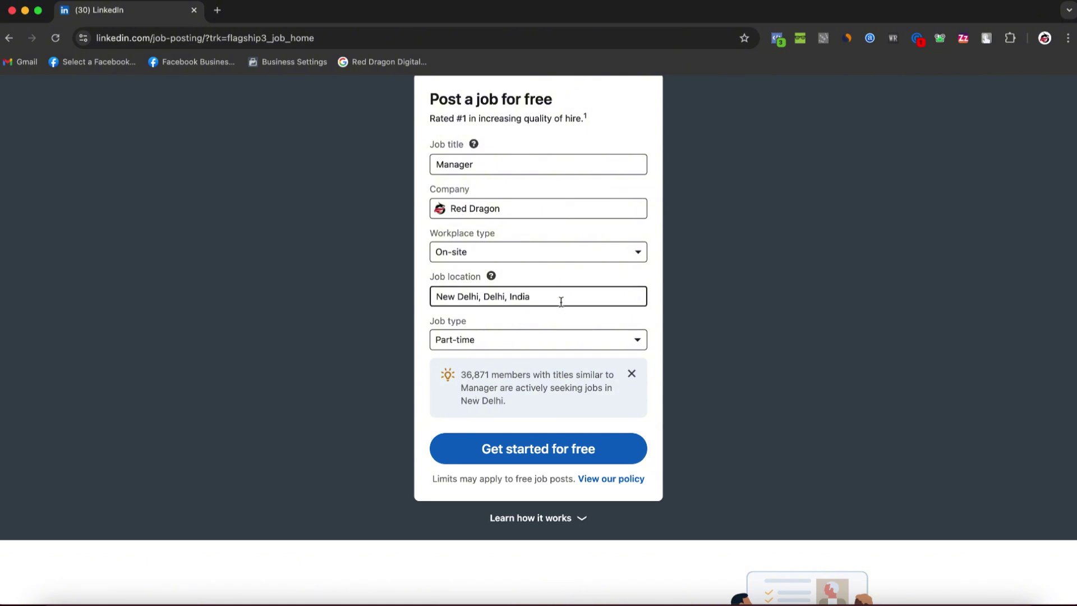
scroll(531, 308, up, 1)
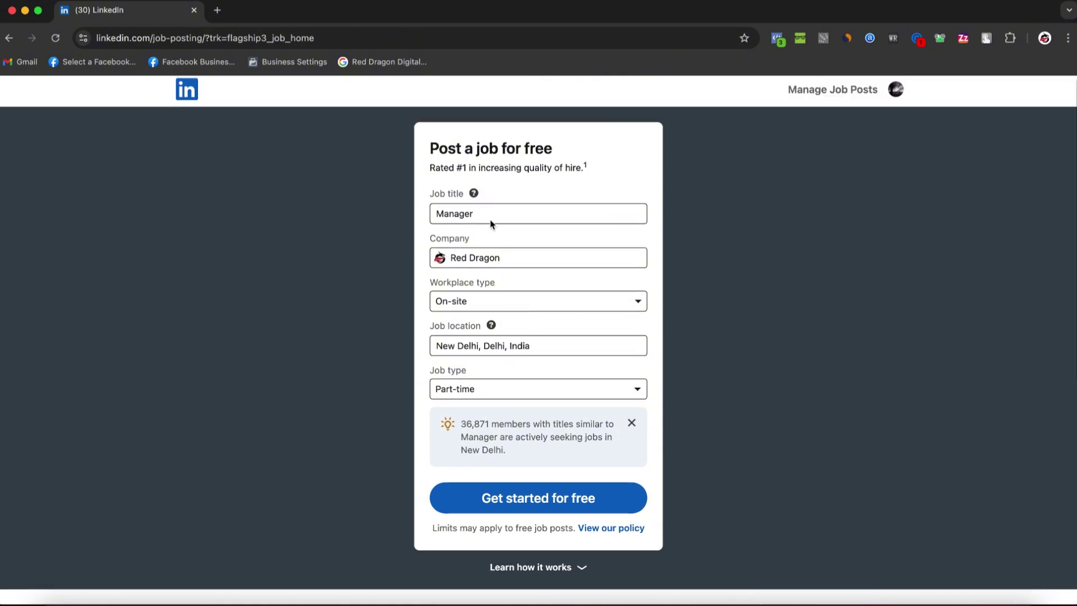
click(544, 498)
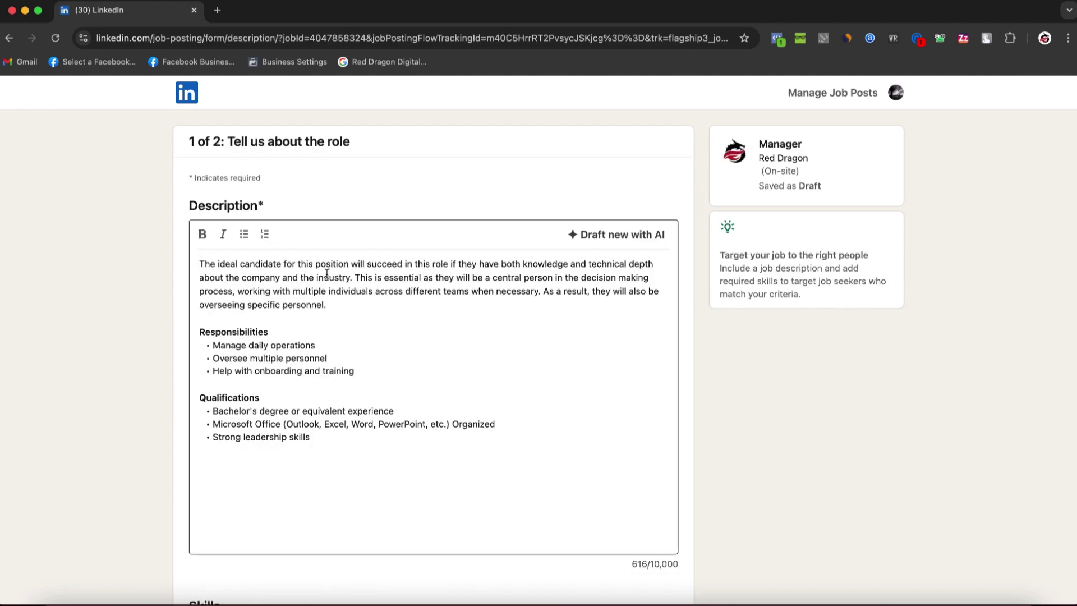
Step: Review the prefilled job description with its responsibilities and qualifications, and the suggested skill keywords
scroll(327, 273, down, 3)
scroll(326, 273, up, 2)
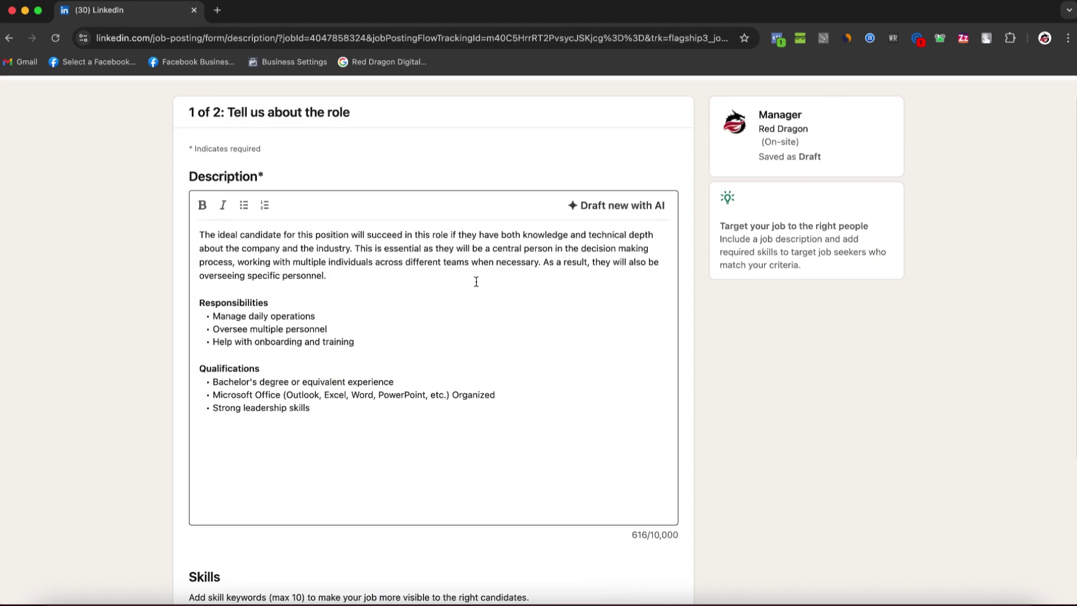
scroll(479, 354, down, 5)
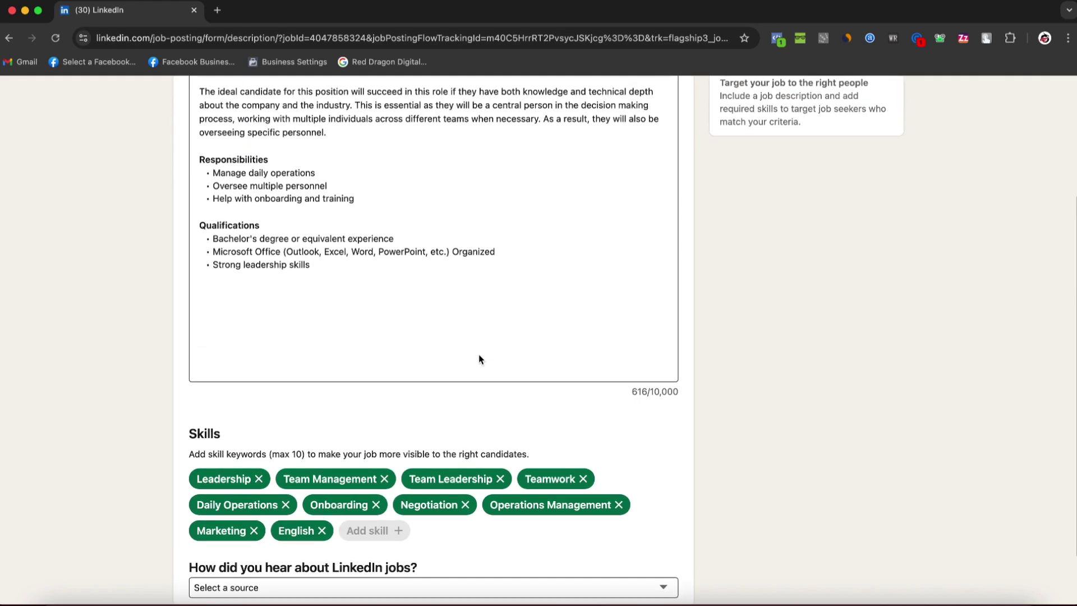
scroll(479, 355, down, 2)
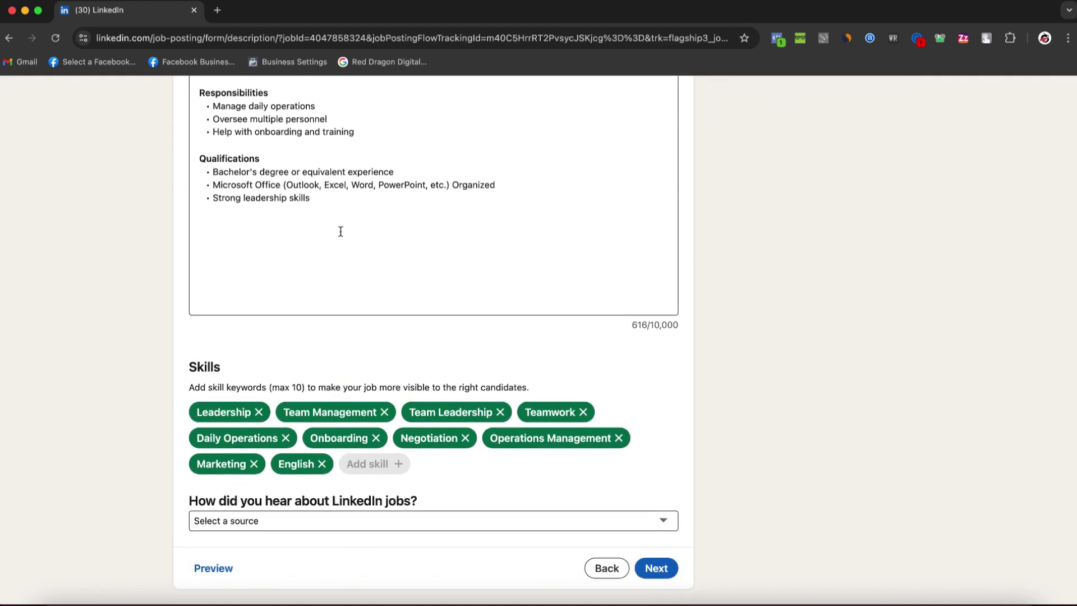
scroll(341, 232, up, 4)
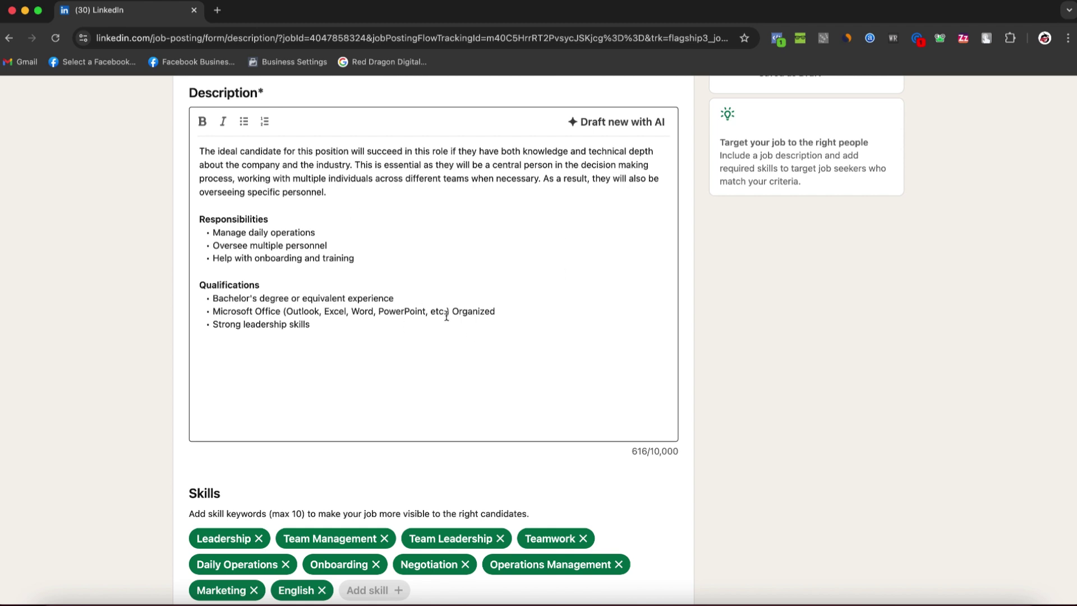
scroll(446, 315, down, 4)
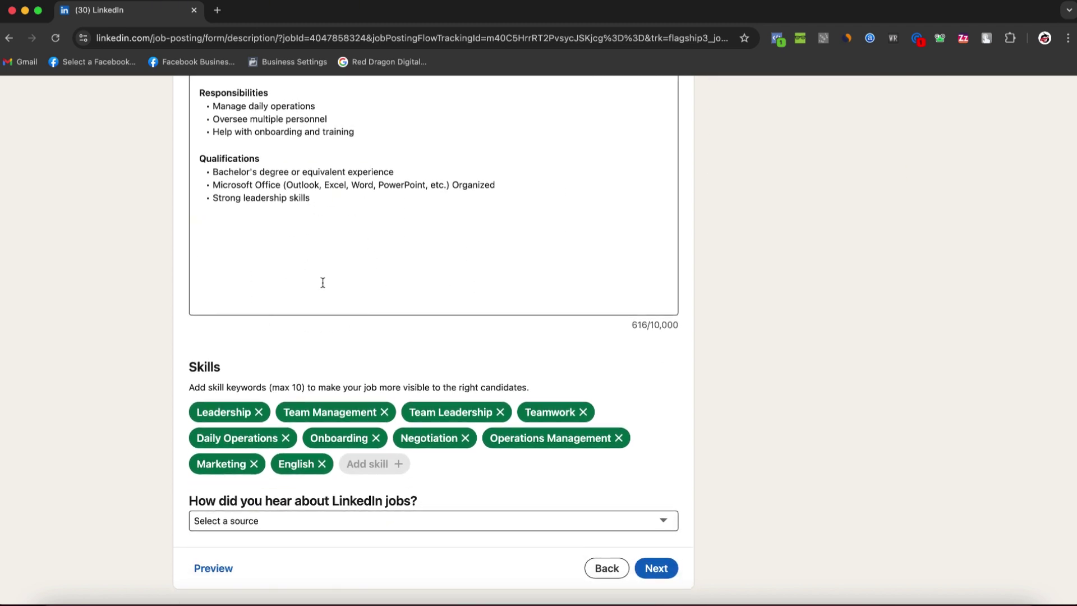
scroll(322, 283, up, 7)
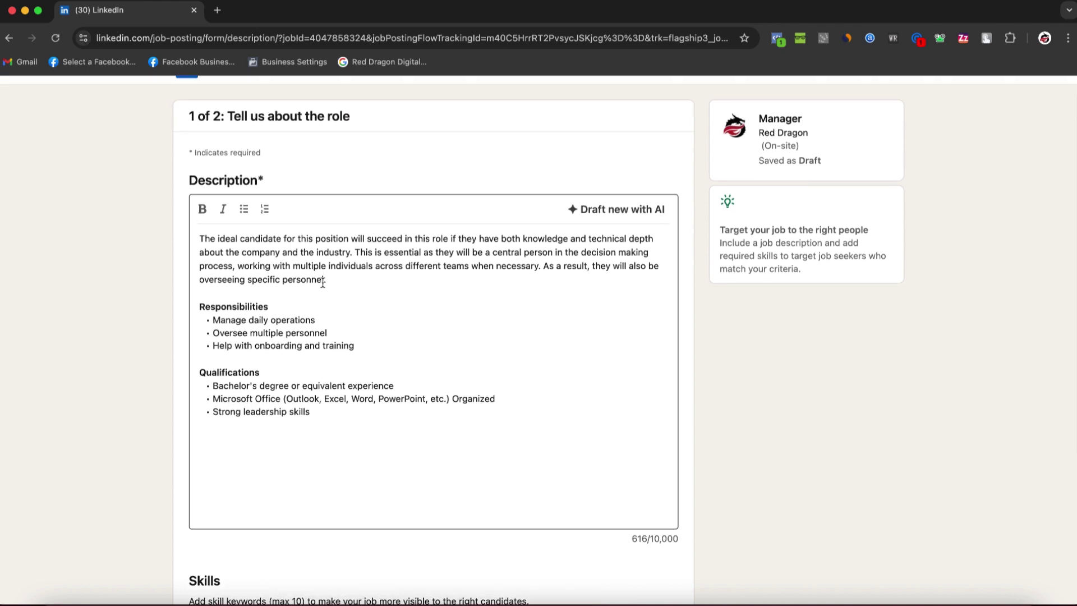
scroll(323, 282, down, 4)
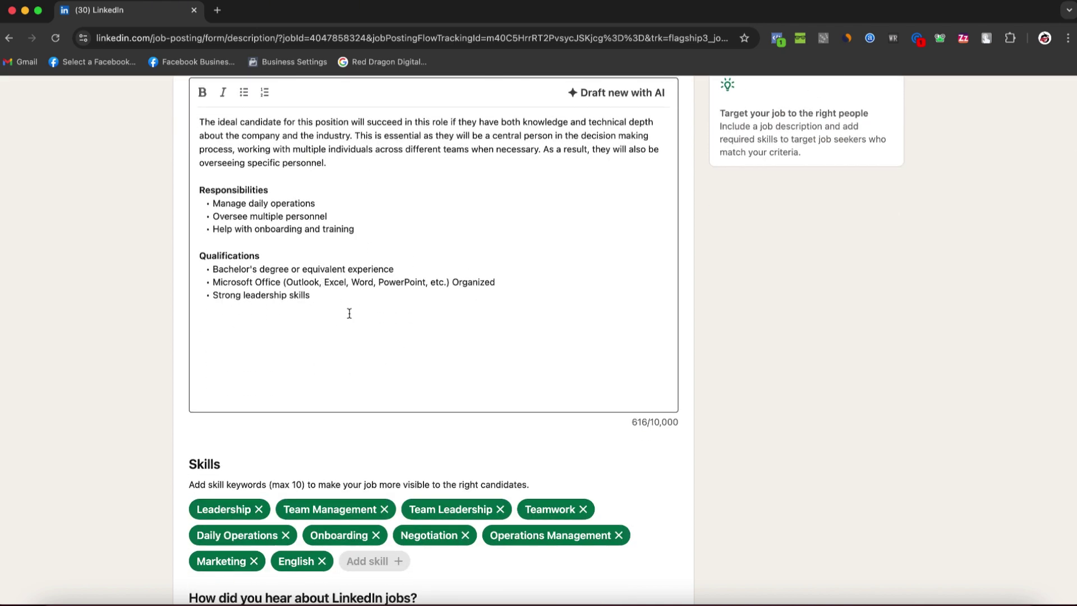
scroll(351, 298, down, 3)
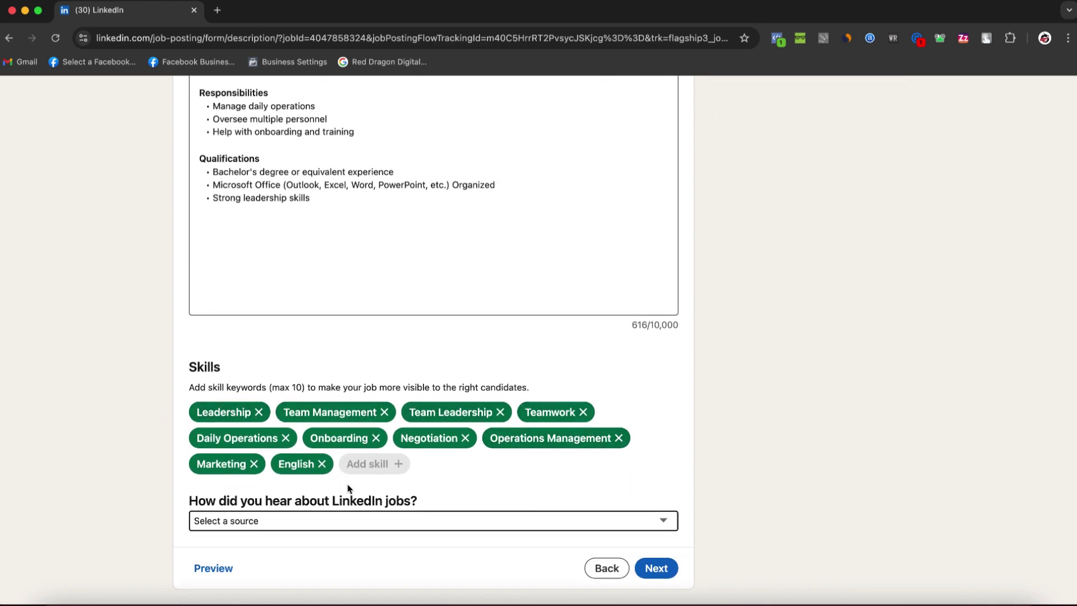
Step: Remove the Leadership skill from the job post and add Painting as a skill
click(217, 415)
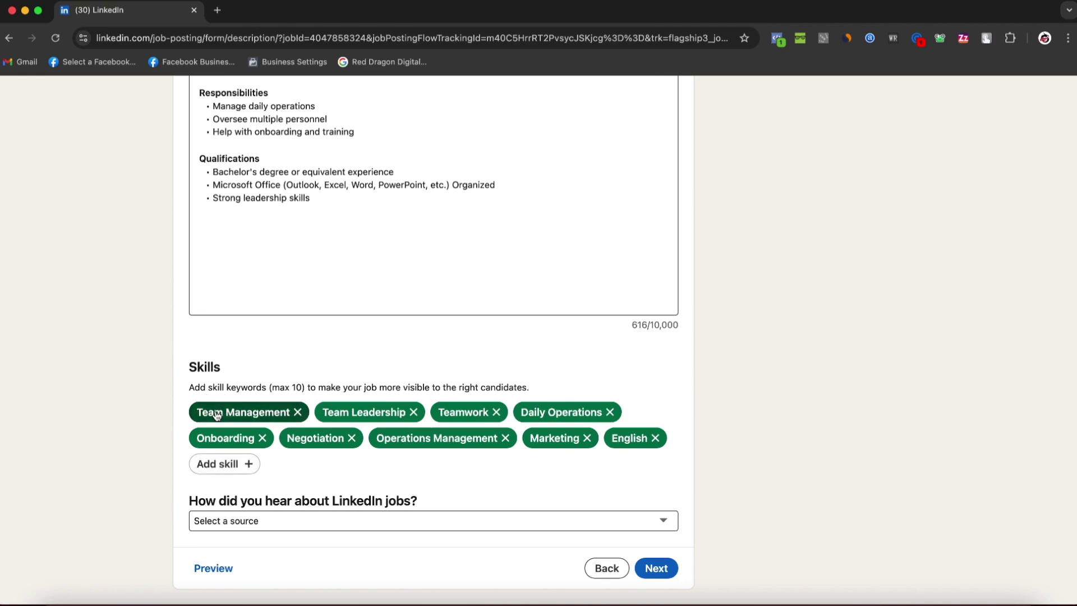
scroll(217, 415, up, 4)
scroll(217, 415, down, 4)
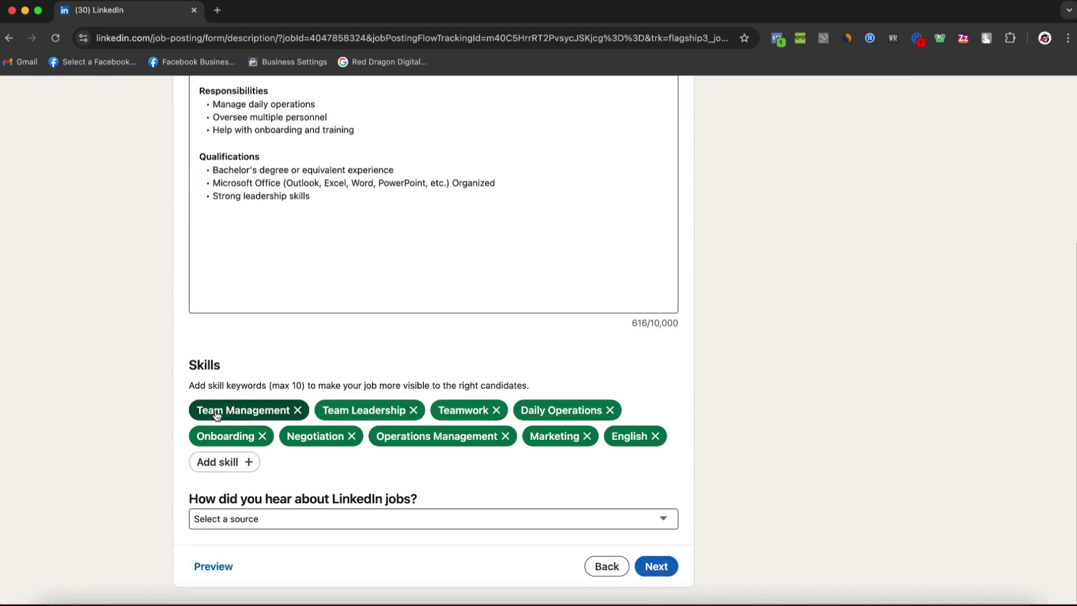
click(228, 465)
text(pa)
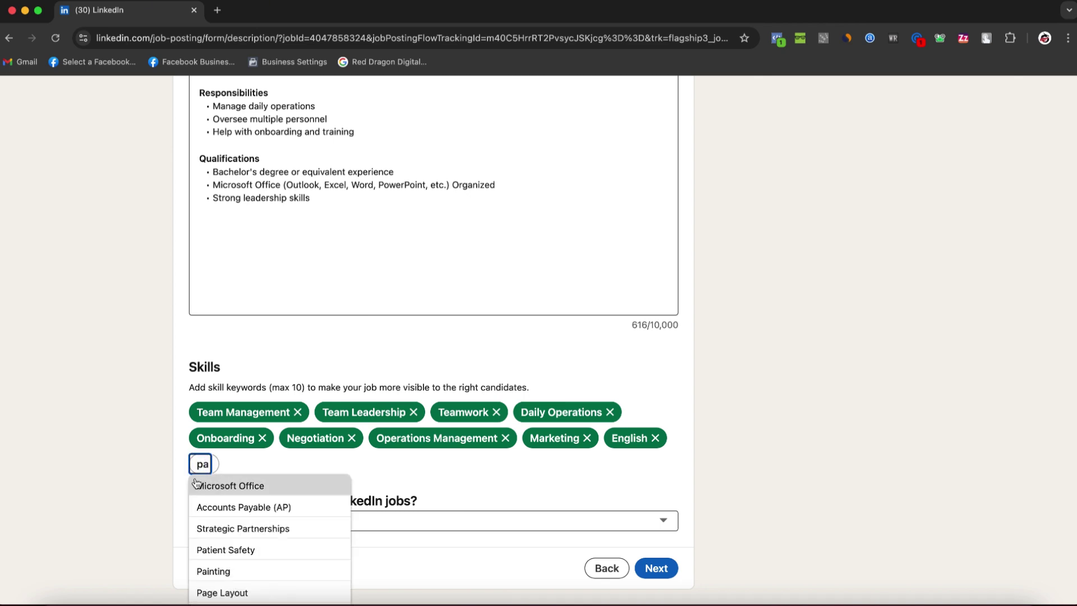
click(240, 567)
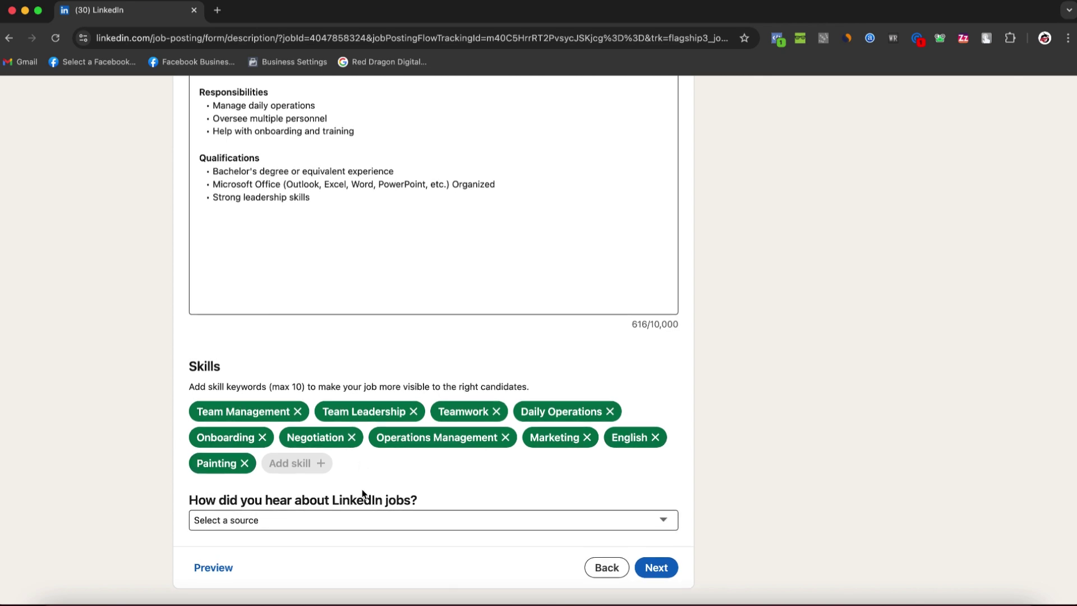
Step: Look through the sources for hearing about LinkedIn jobs without choosing one, and continue to the qualified applicants page
click(298, 520)
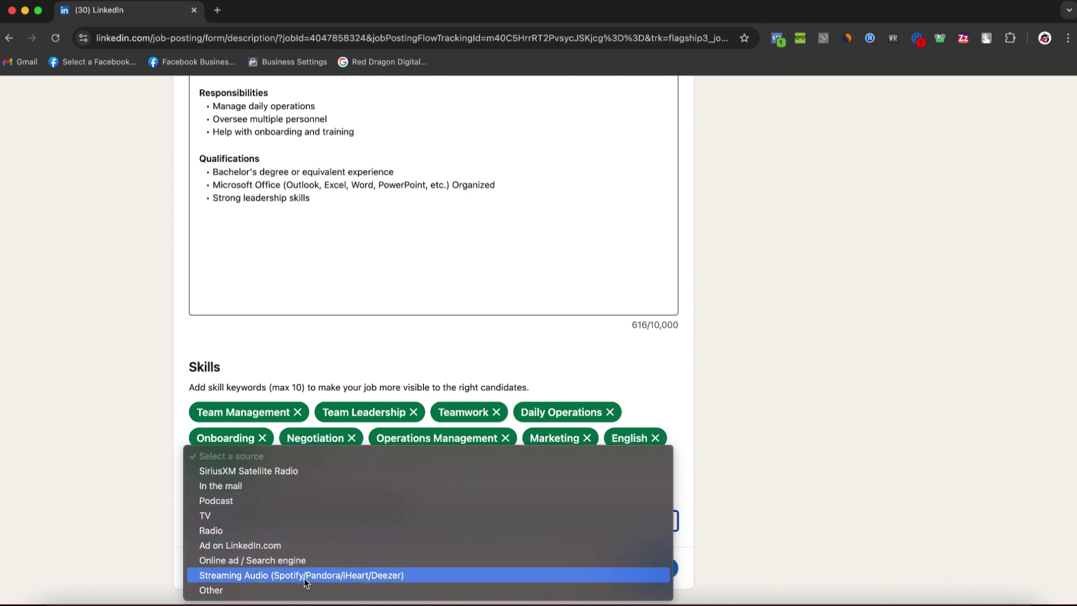
click(371, 351)
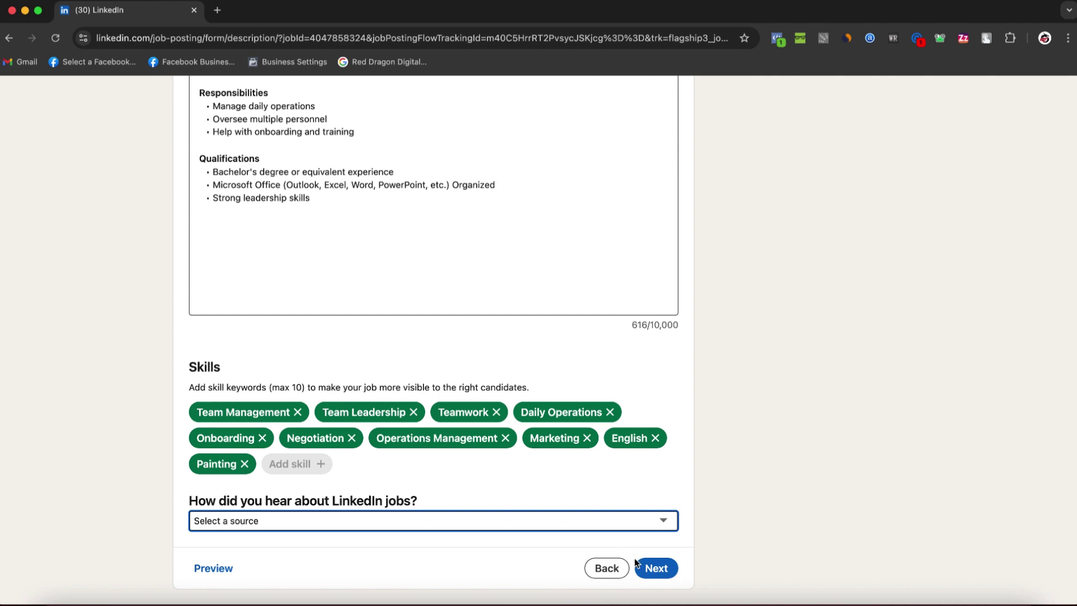
click(656, 568)
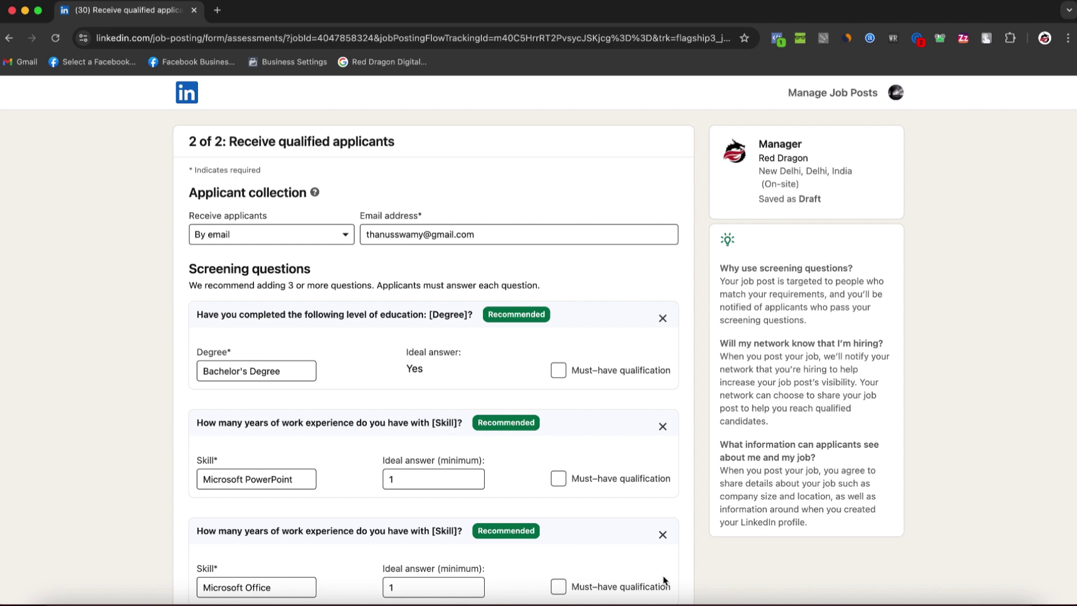
Step: Try receiving applicants at an external website and switch the applicant collection back to By email
click(246, 235)
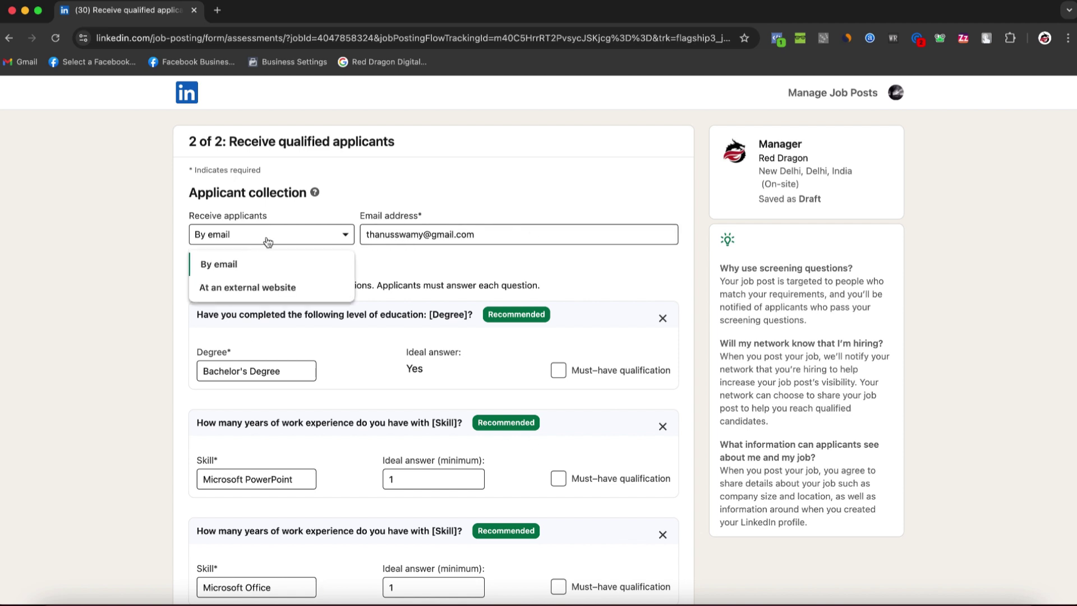
click(230, 264)
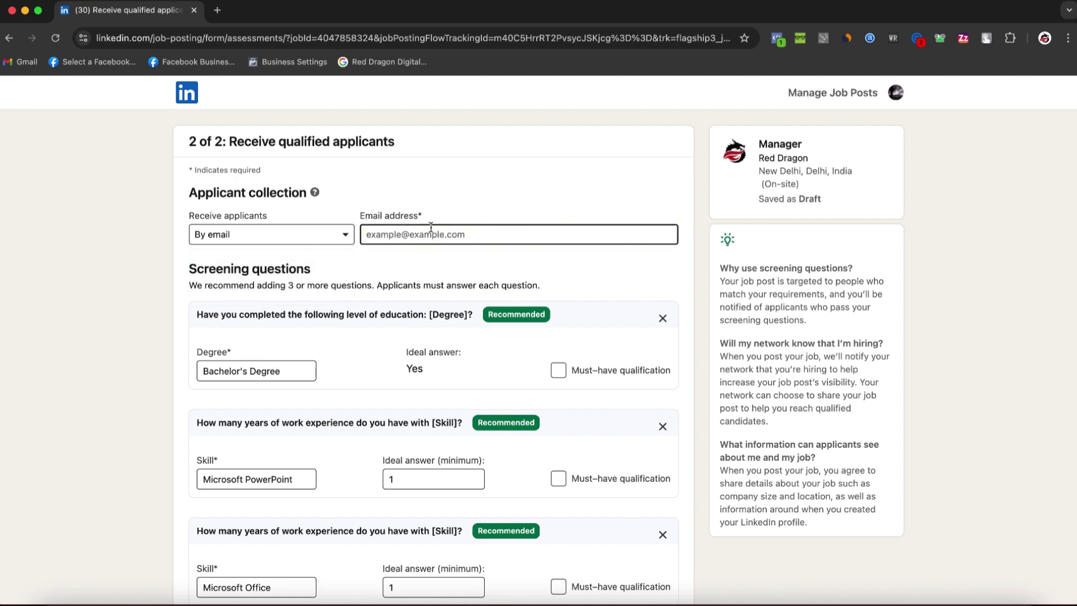
click(252, 236)
click(264, 289)
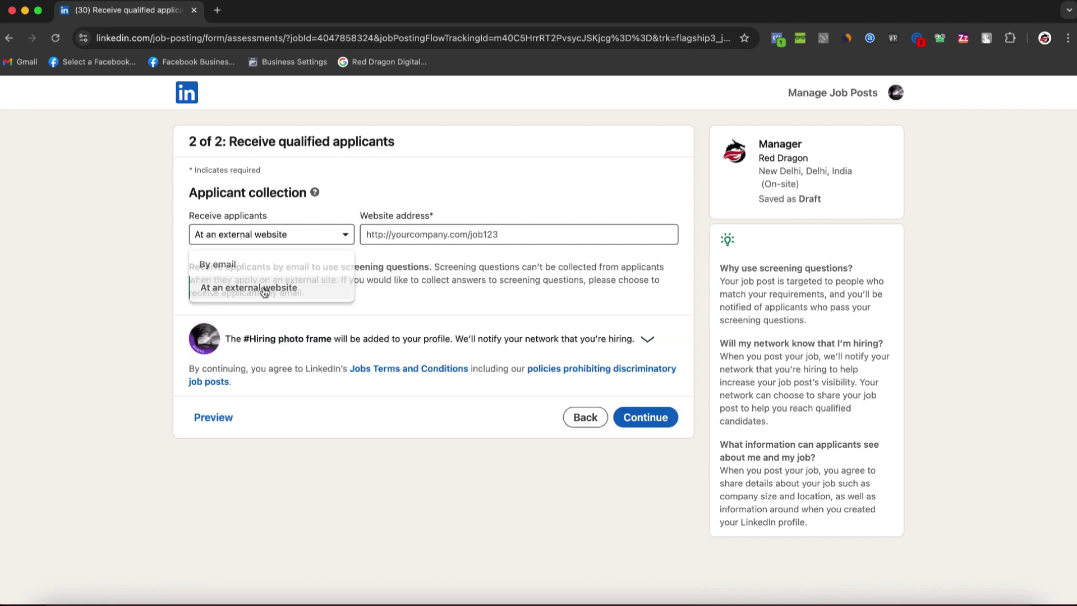
click(299, 240)
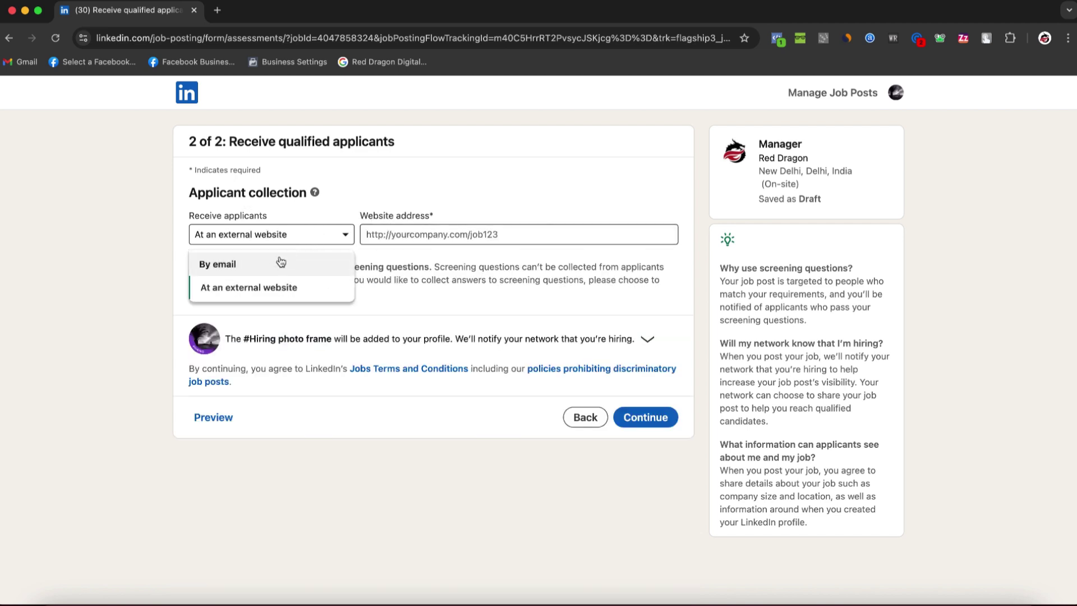
click(281, 262)
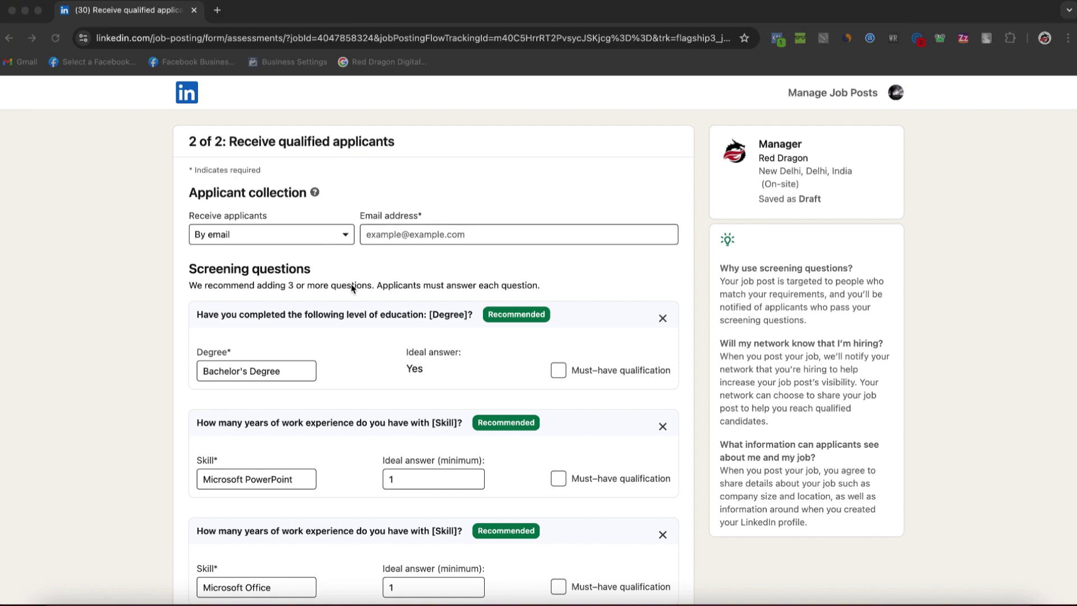
scroll(353, 288, down, 2)
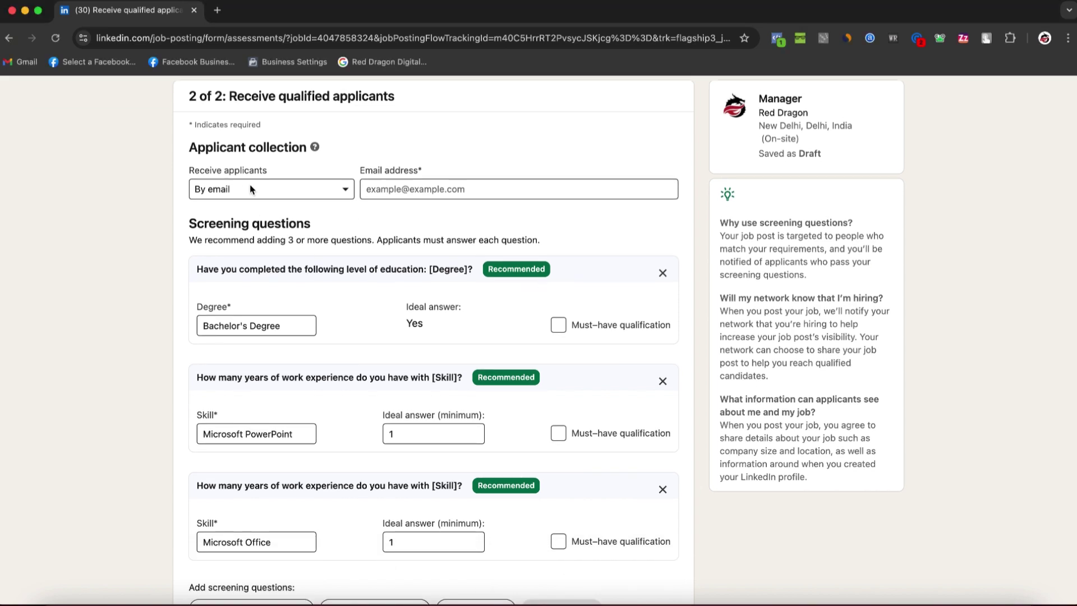
click(324, 197)
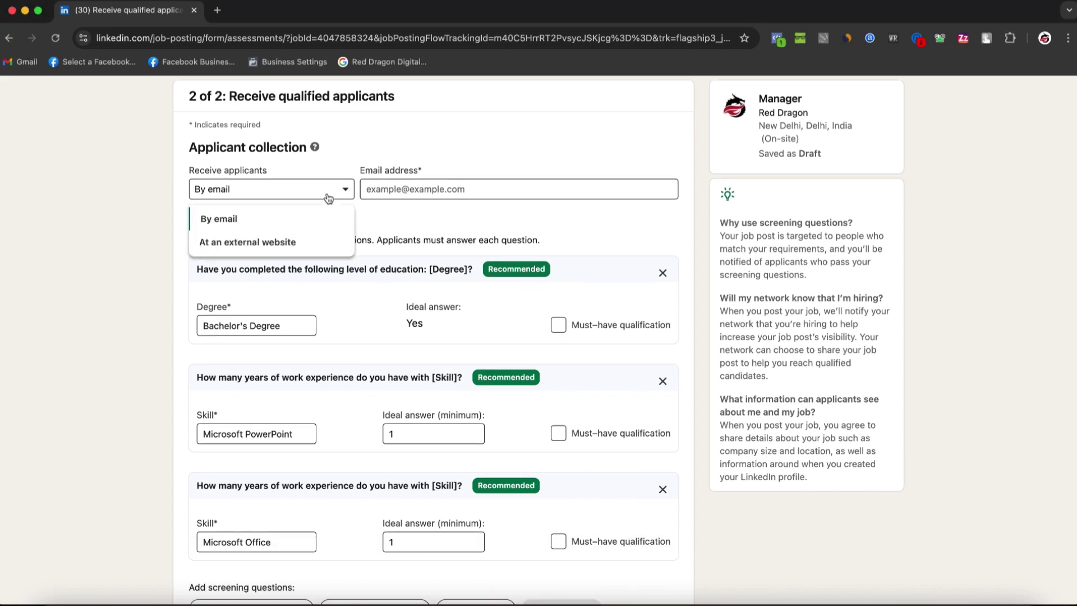
click(423, 213)
scroll(418, 179, down, 1)
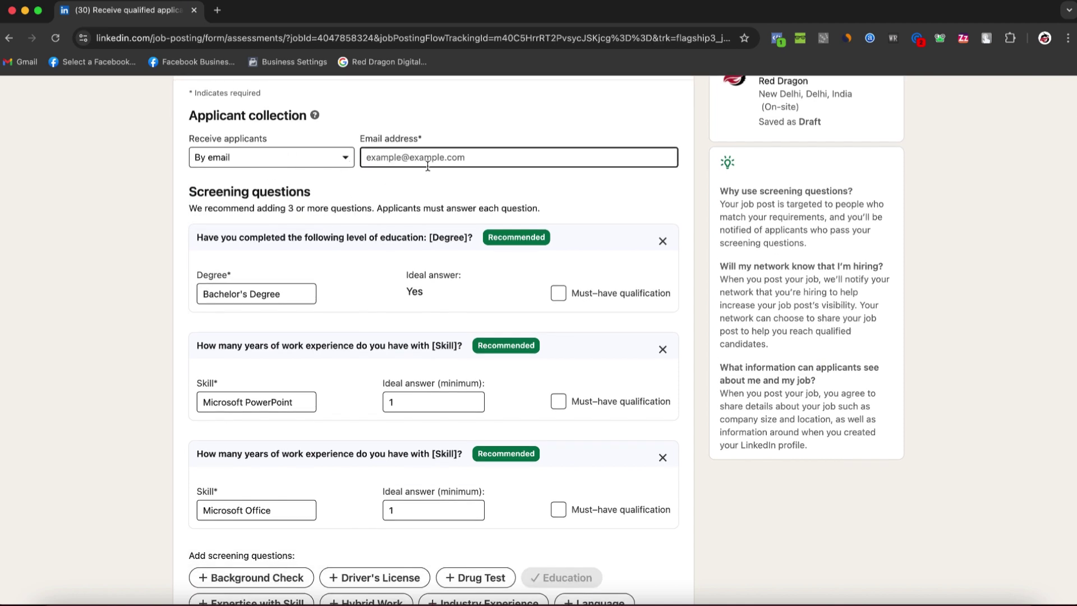
Step: Examine the recommended screening questions on education level and on years of experience with Microsoft PowerPoint and Microsoft Office
scroll(427, 166, down, 1)
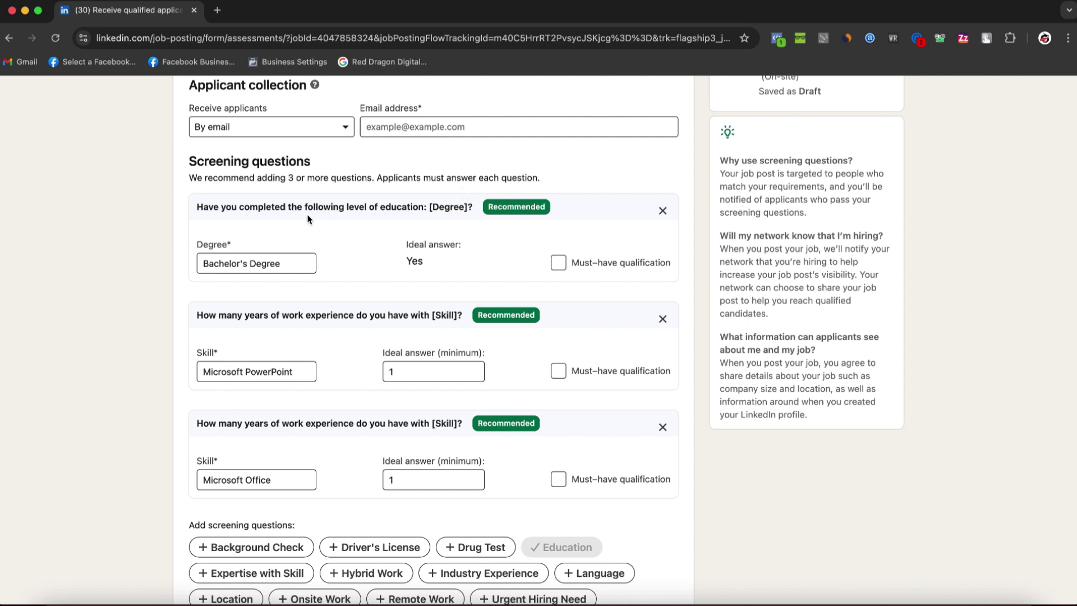
scroll(368, 187, down, 1)
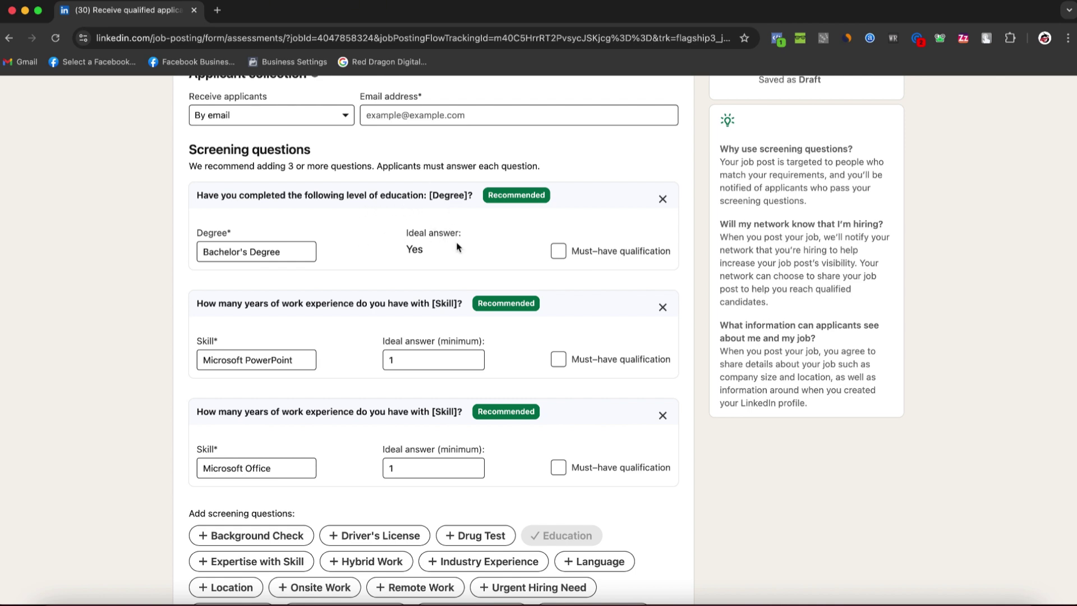
scroll(457, 247, down, 2)
drag(197, 272, 469, 273)
click(213, 292)
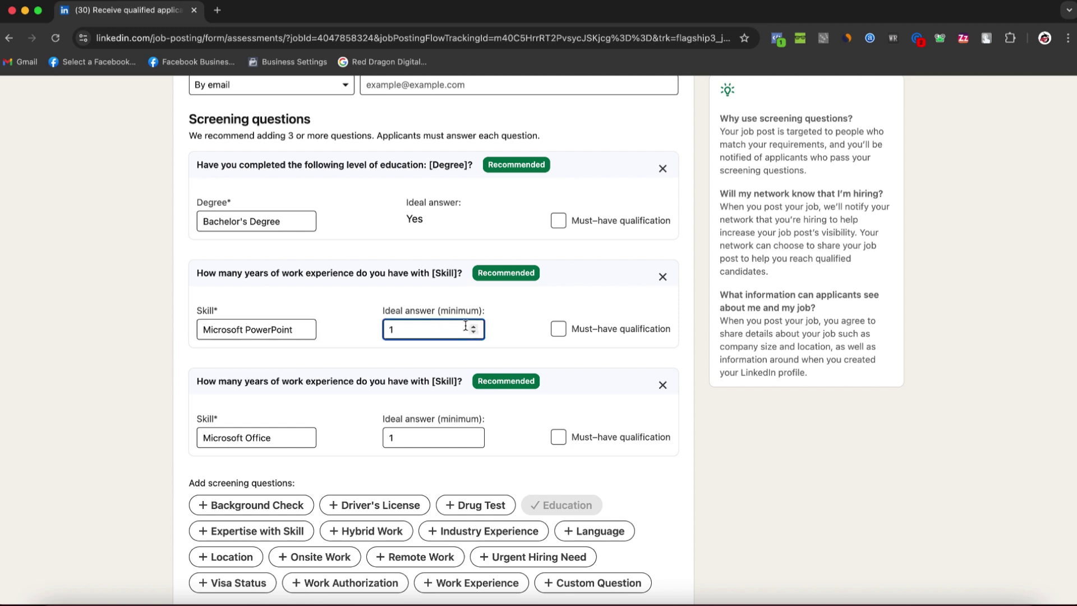
scroll(392, 316, down, 2)
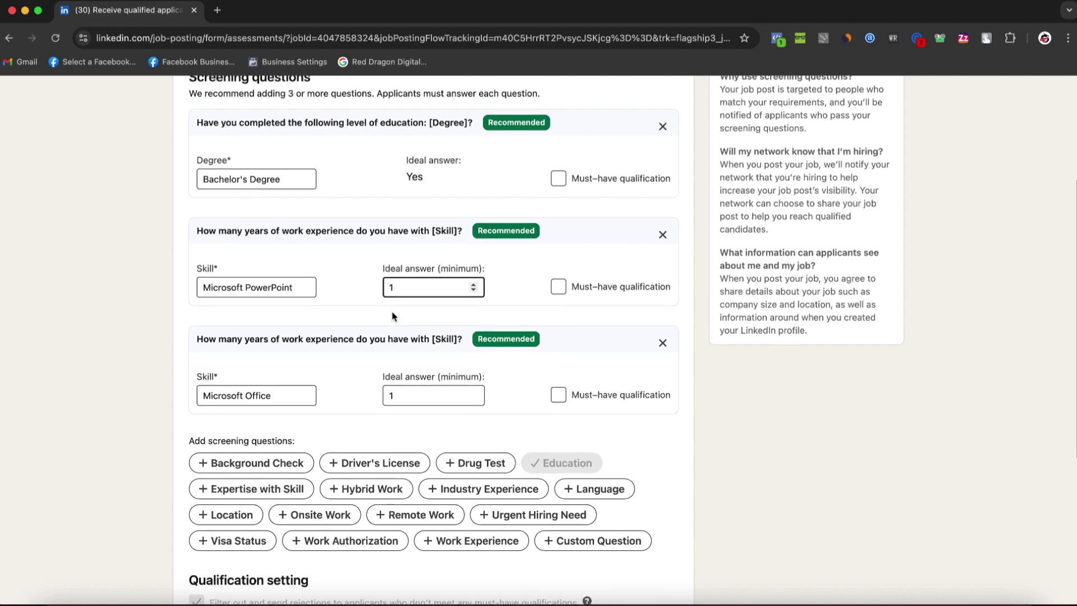
click(229, 381)
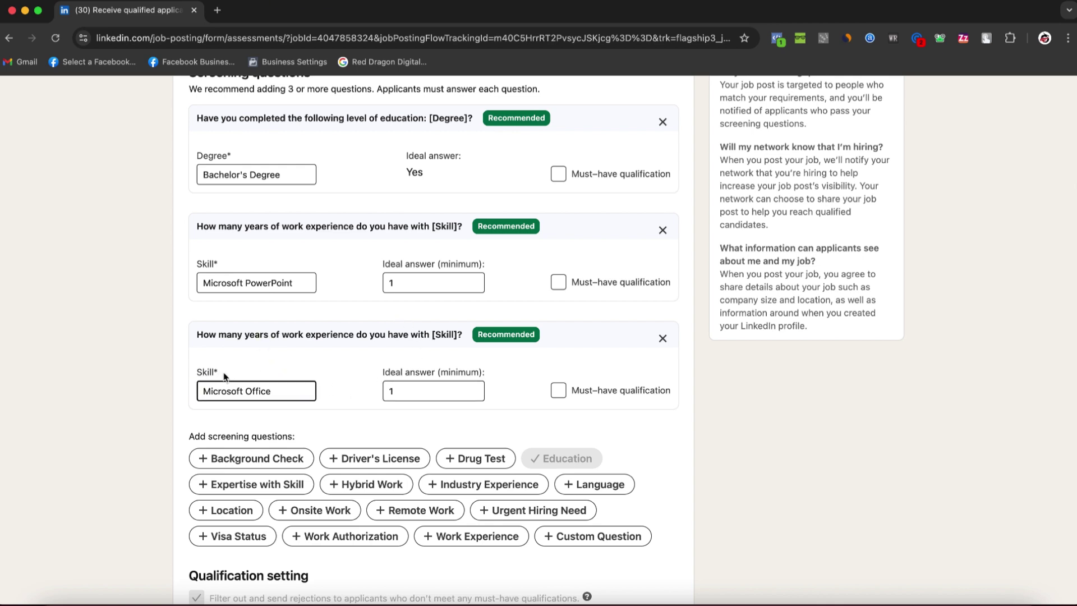
click(229, 371)
scroll(228, 372, down, 1)
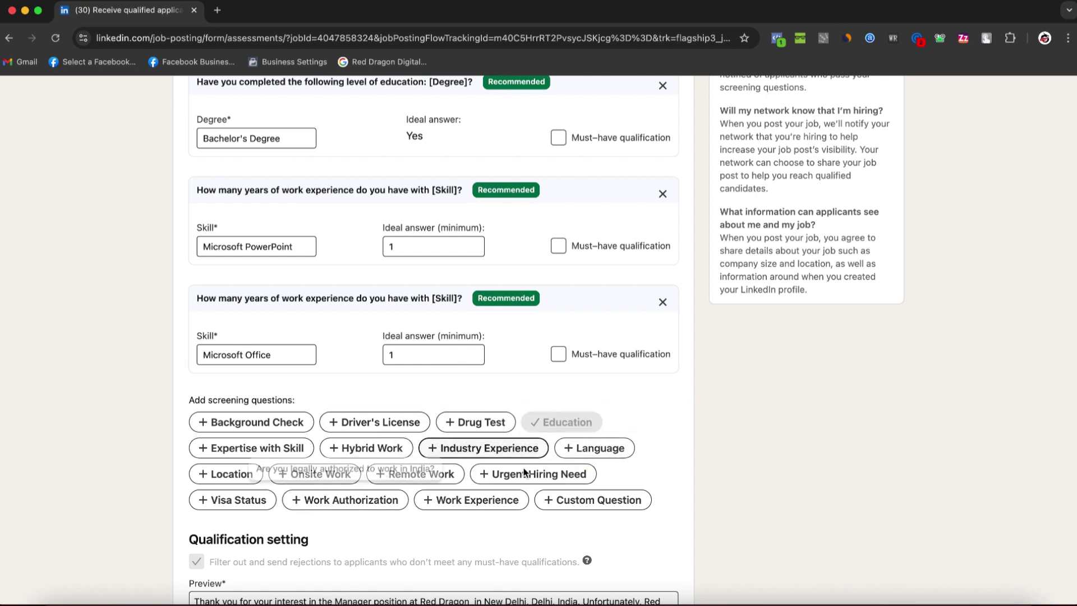
Step: Add a blank custom screening question and look through its response types, keeping Yes / No
click(597, 501)
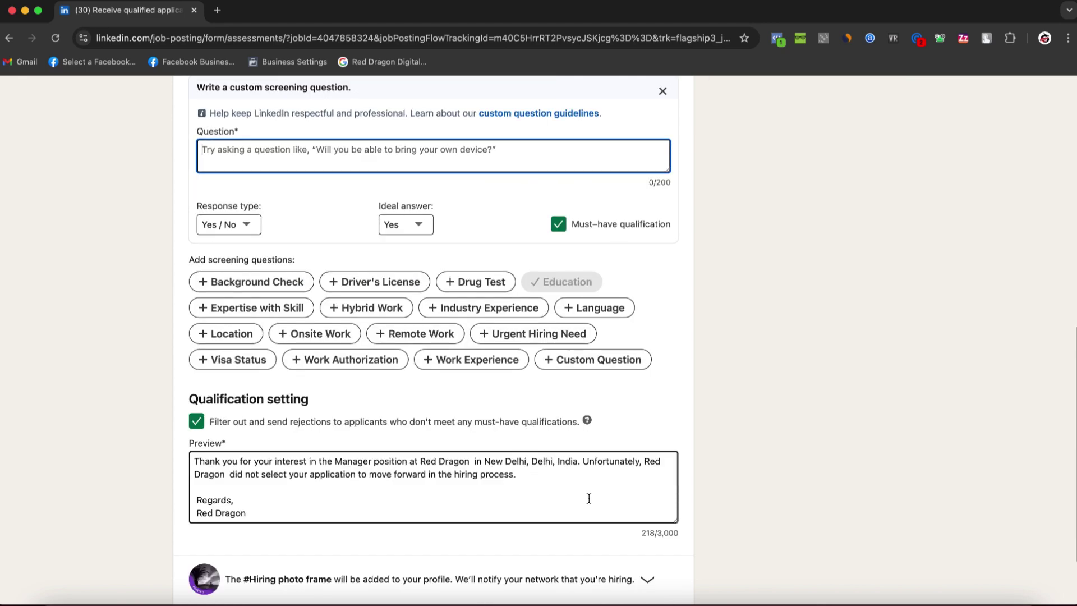
scroll(372, 322, up, 3)
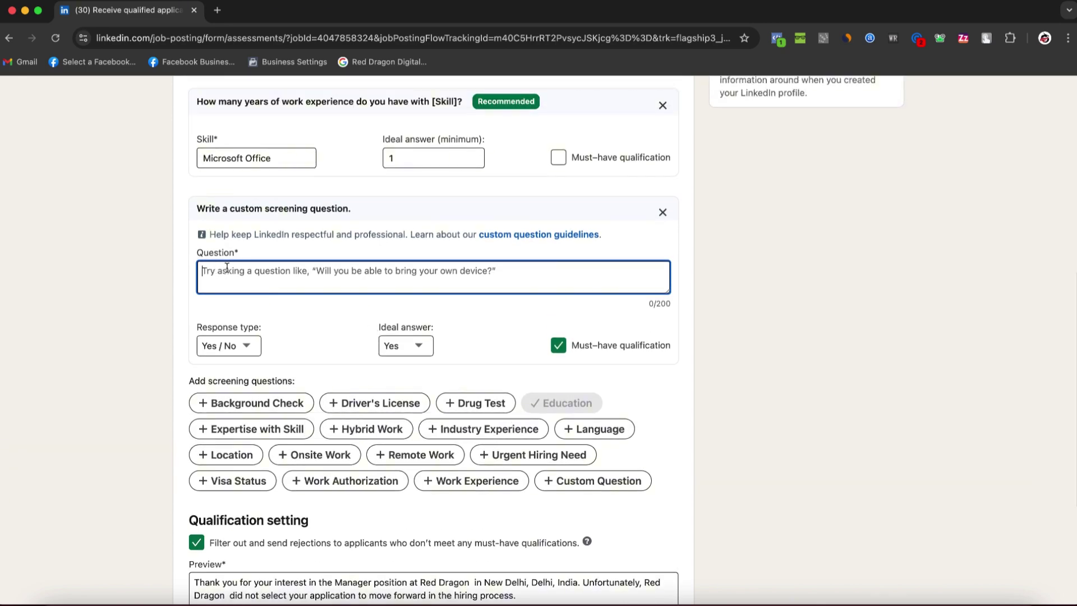
scroll(291, 272, up, 2)
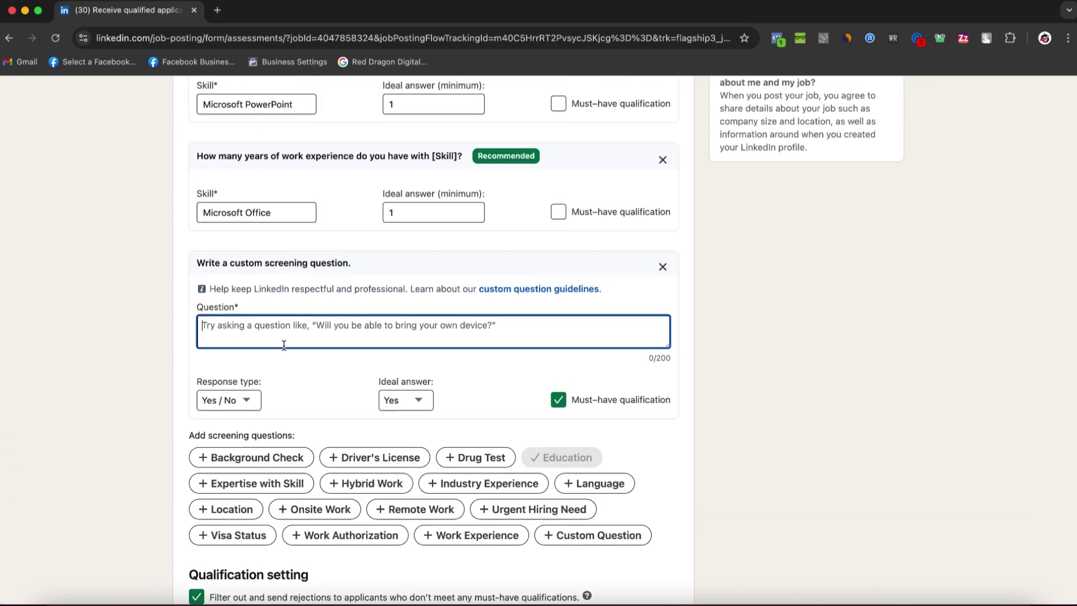
click(233, 404)
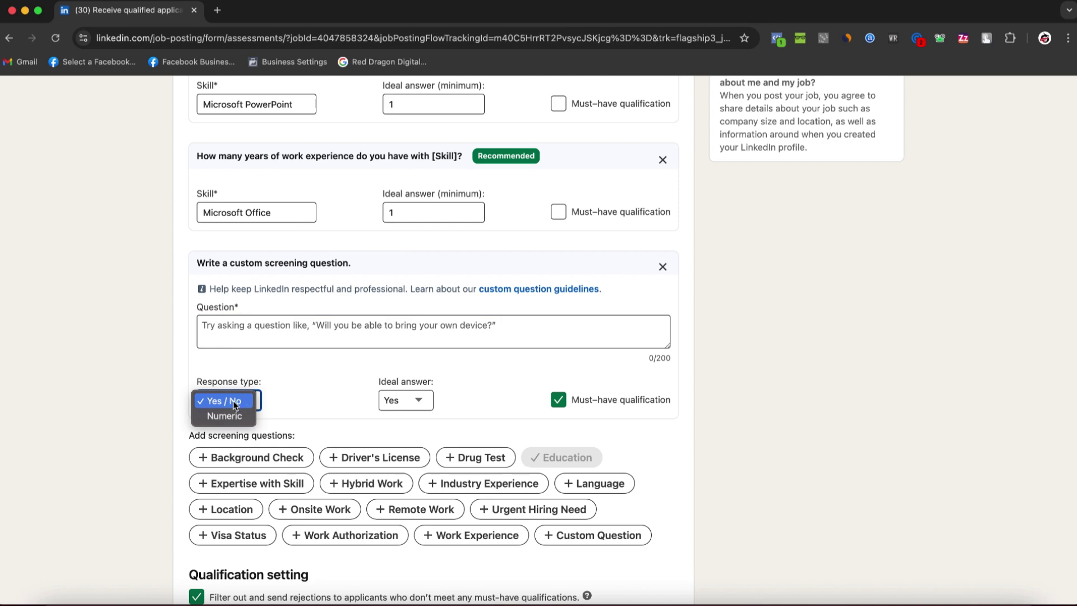
click(282, 407)
Step: Switch the filter that rejects applicants lacking must-have qualifications off and on again, and review the rejection message
scroll(330, 404, down, 3)
scroll(330, 404, down, 2)
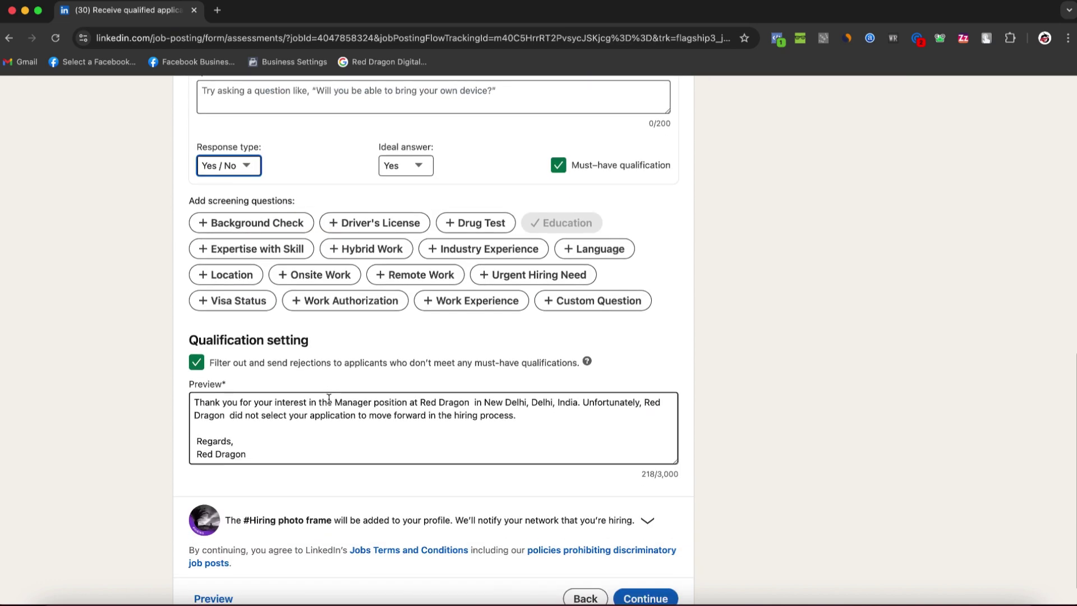
drag(190, 314, 336, 316)
click(335, 317)
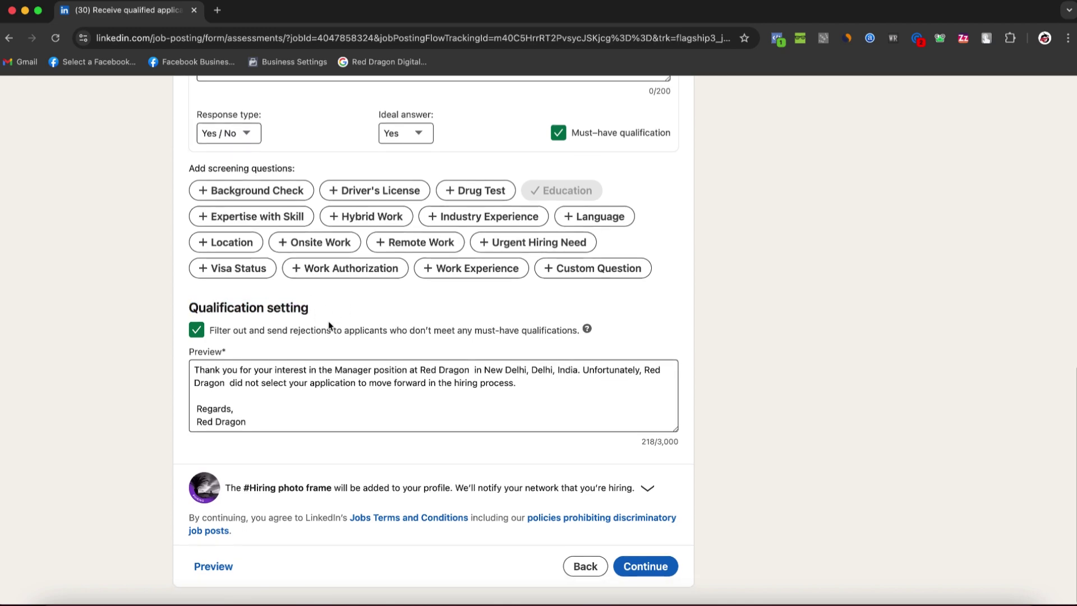
click(196, 336)
click(199, 441)
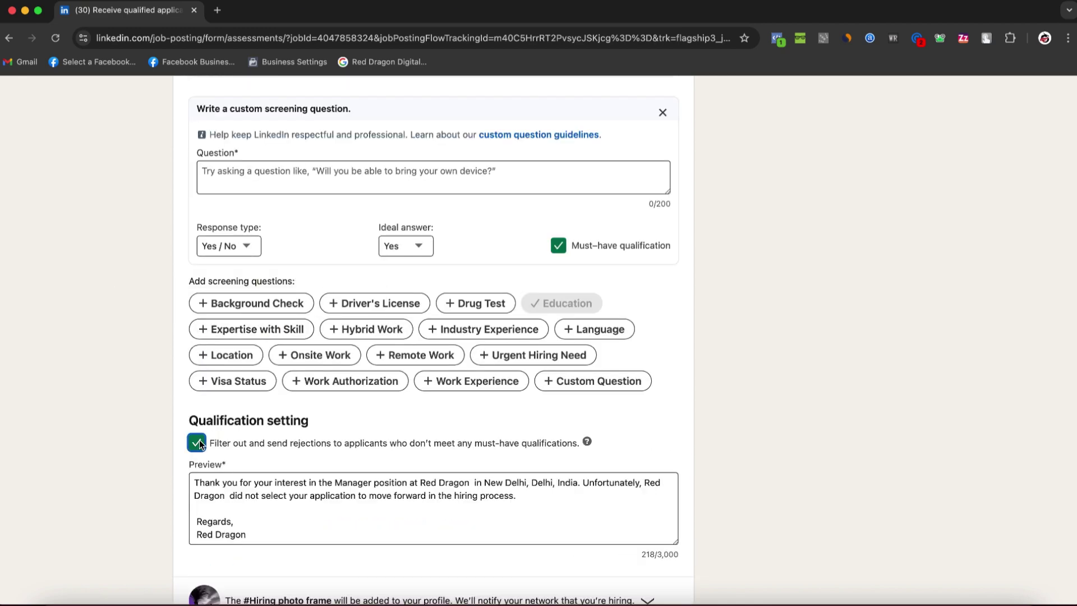
scroll(328, 457, down, 2)
click(255, 438)
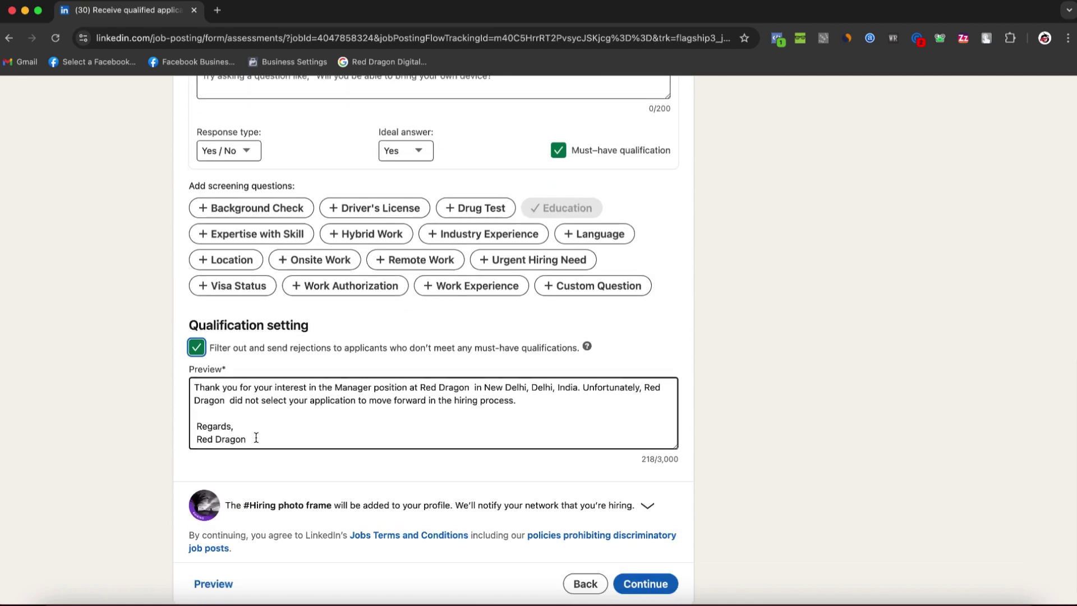
scroll(303, 413, down, 1)
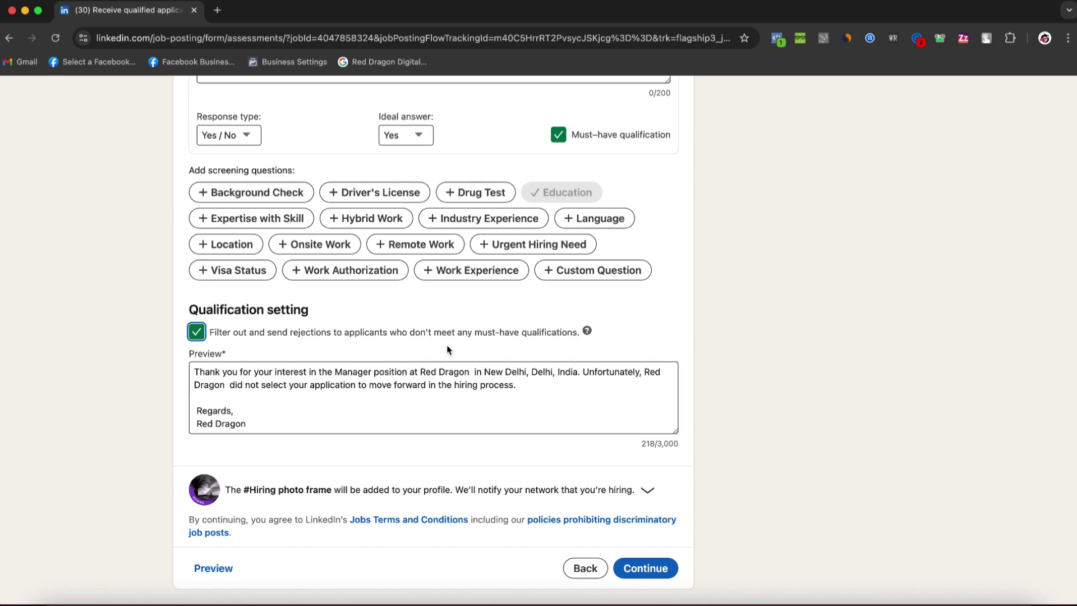
Step: Review the completed applicant form, preview the job post from top to bottom, and close the preview
scroll(448, 350, up, 8)
scroll(449, 350, up, 4)
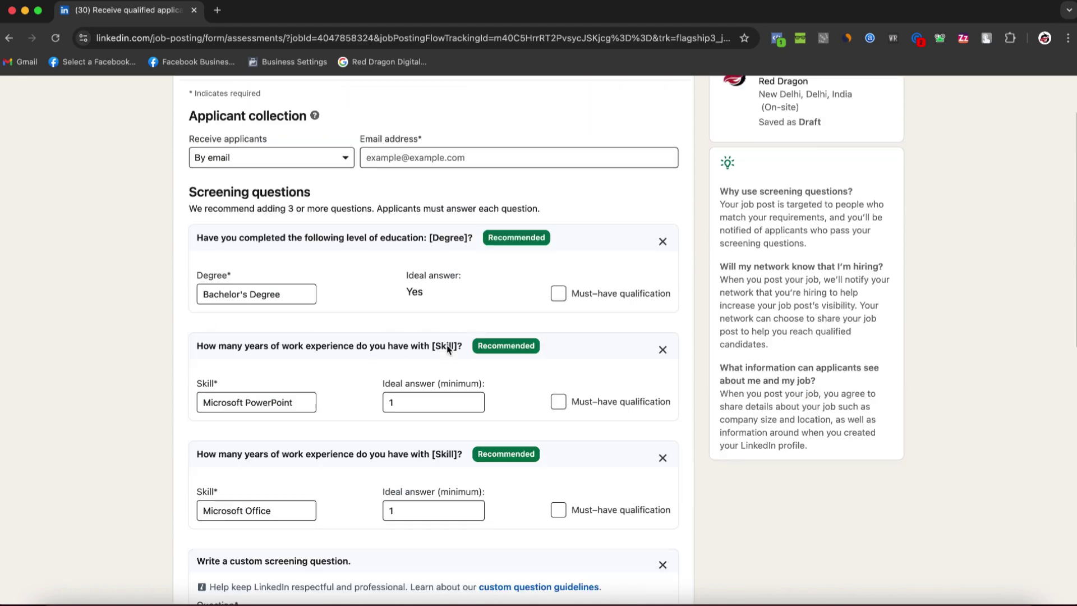
scroll(449, 350, down, 3)
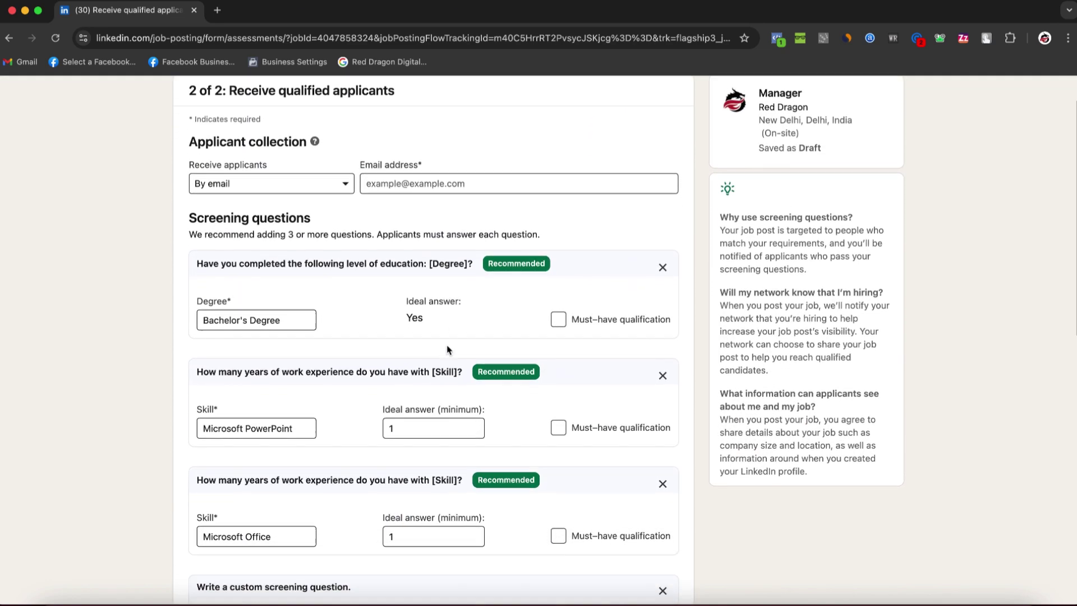
scroll(397, 408, down, 12)
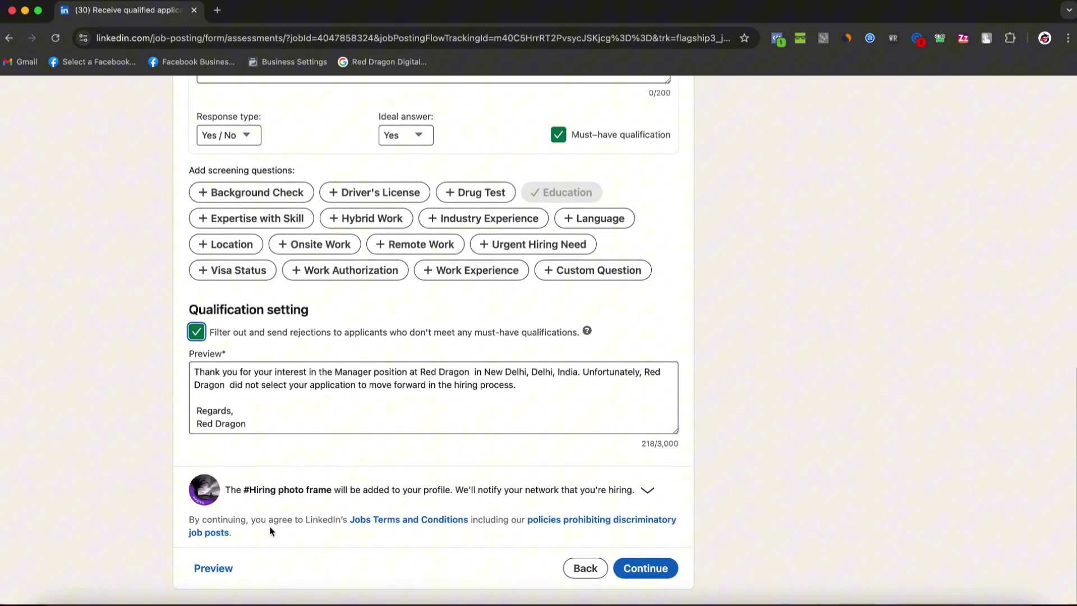
click(209, 568)
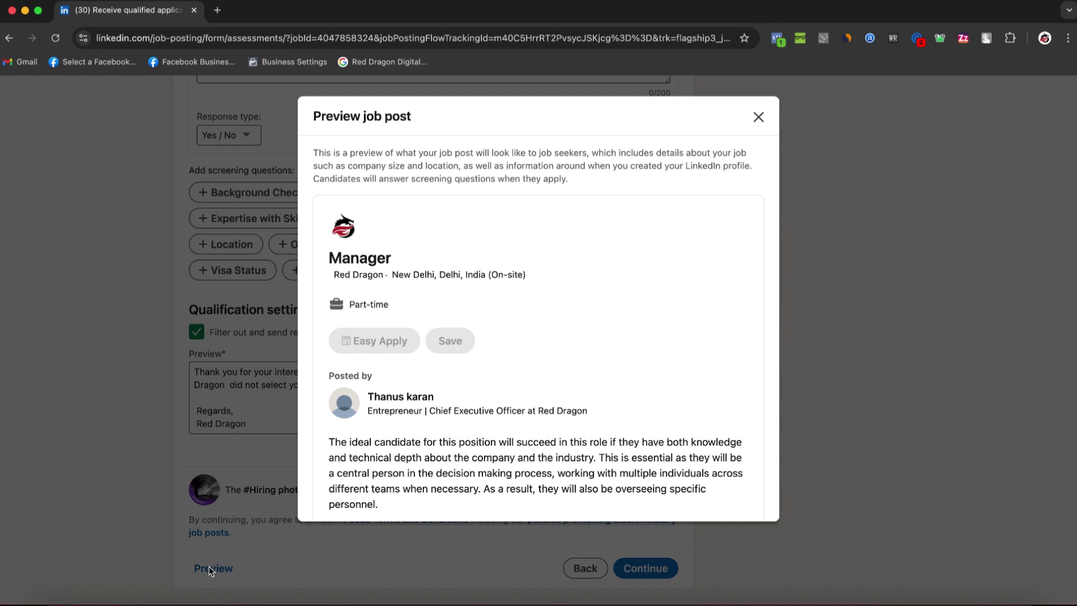
scroll(418, 353, down, 4)
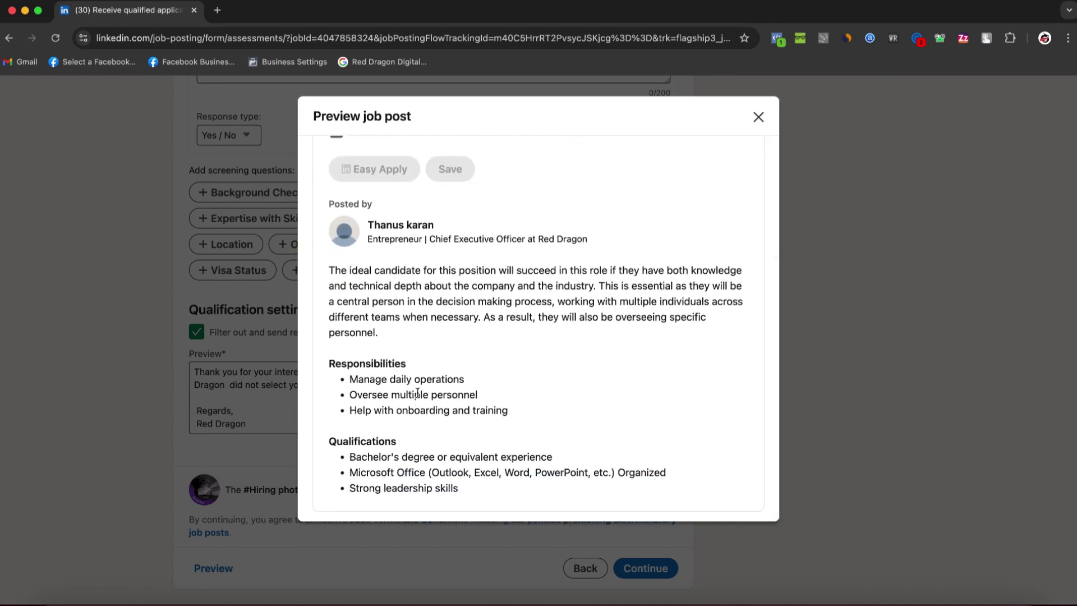
scroll(417, 393, up, 4)
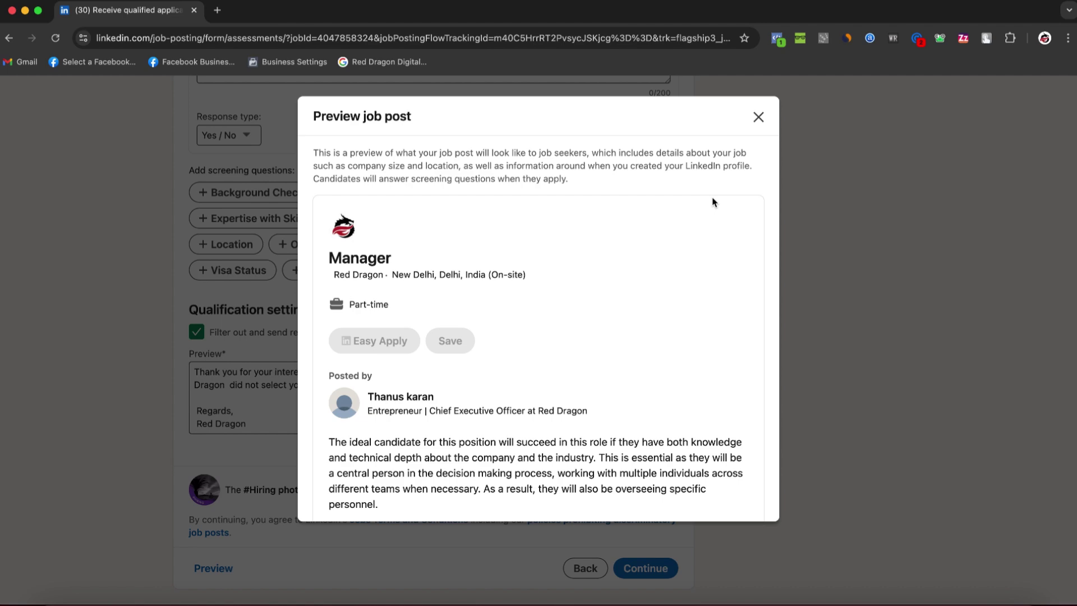
click(758, 117)
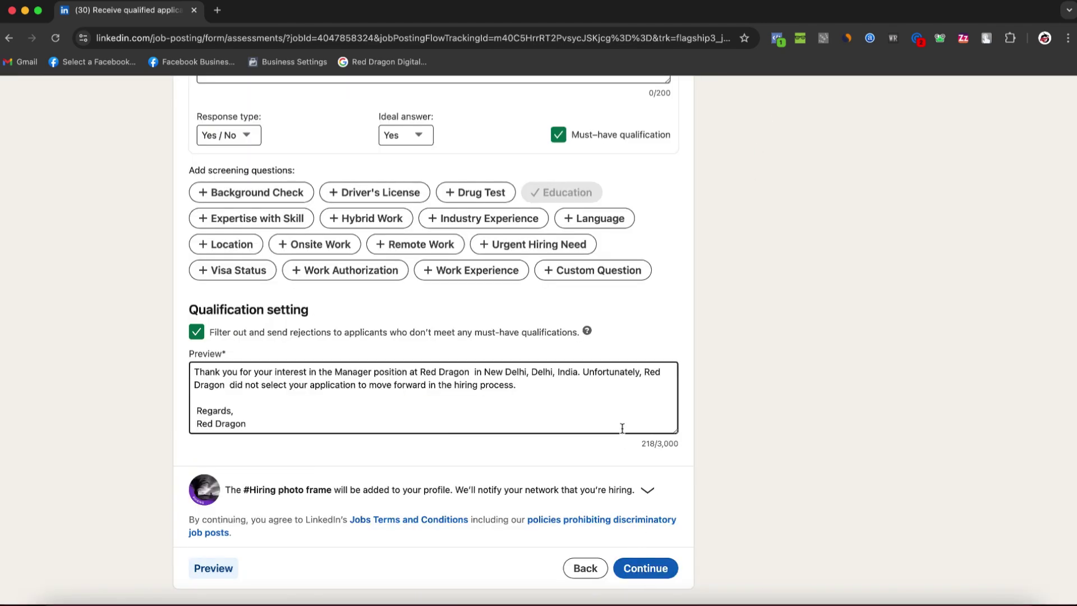
Step: Leave the qualified applicants form without continuing and go back to the Jobs page
scroll(620, 428, up, 8)
scroll(624, 433, up, 4)
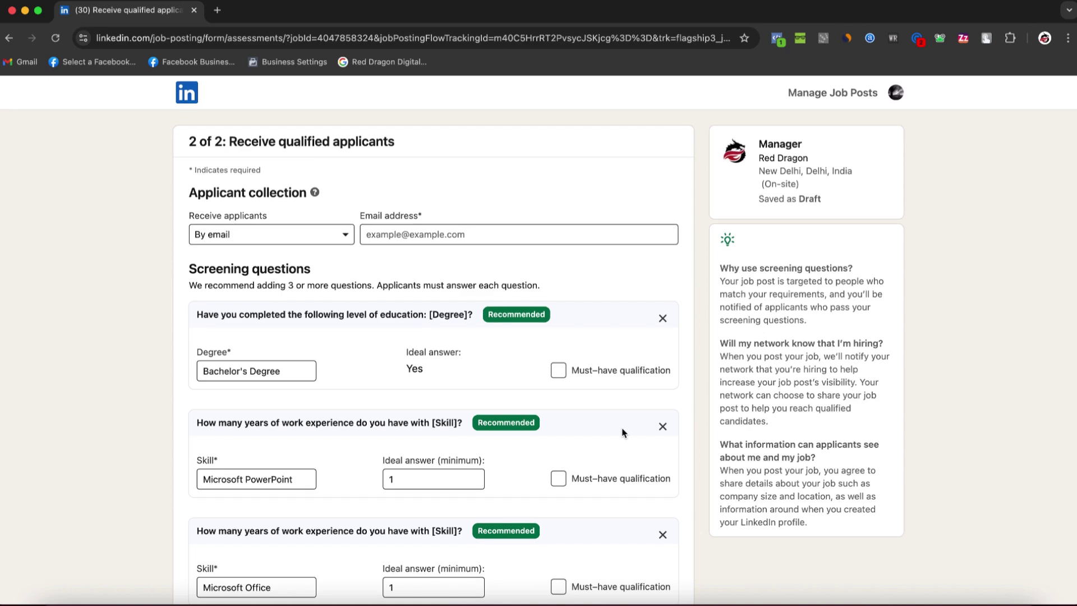
key(super+Left)
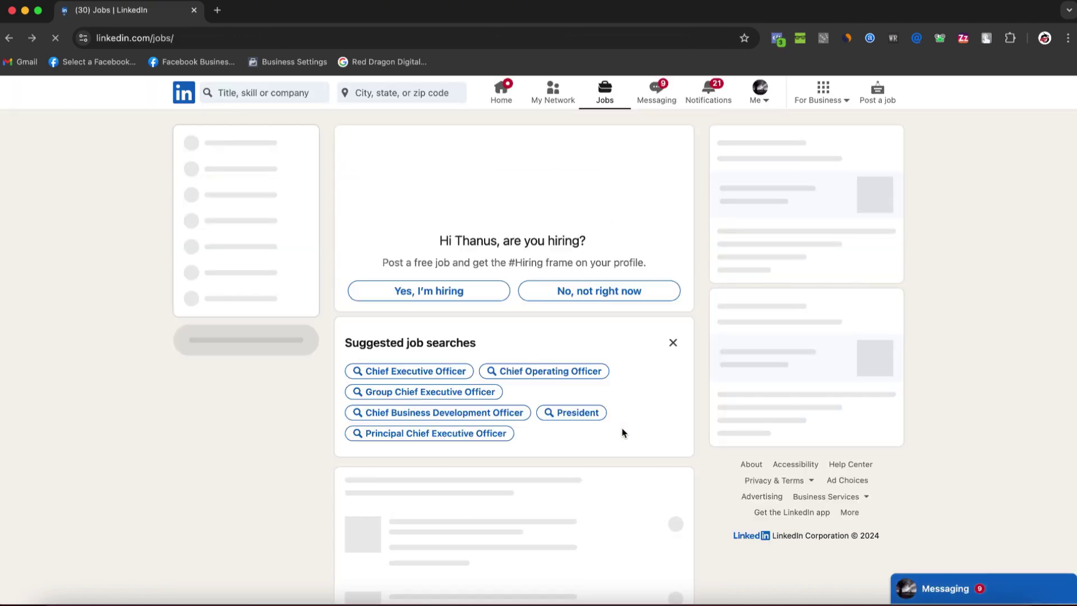